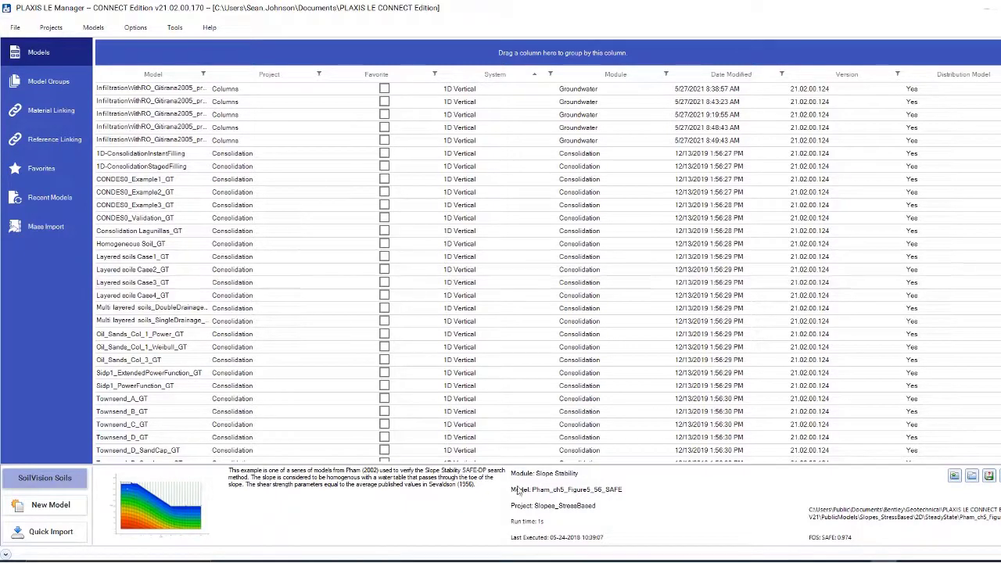
Launch the SoilVision Soils database, browse the Tools menu and open the Tutorial Manual.
click(47, 478)
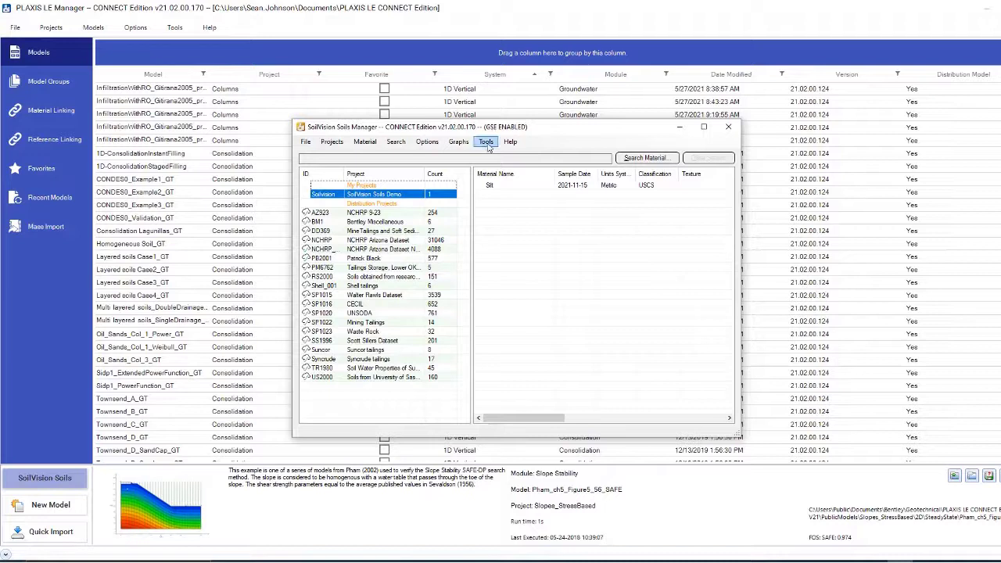
click(486, 142)
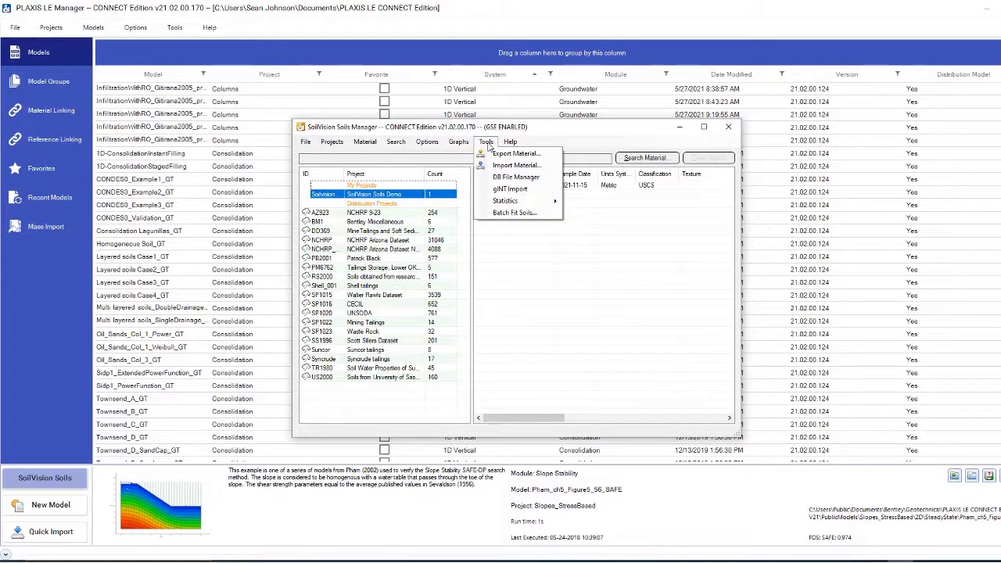
mouse_move(508, 145)
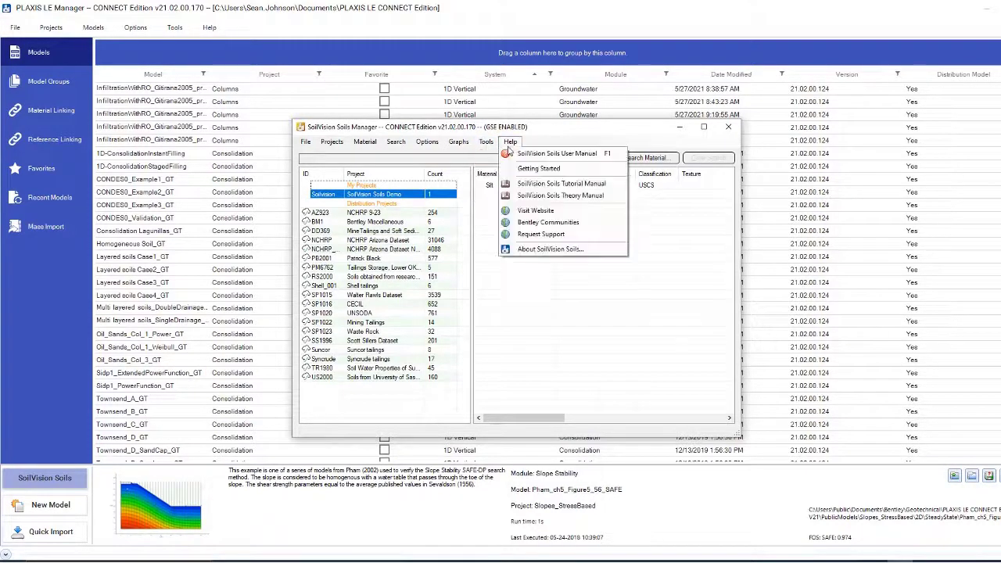
click(605, 185)
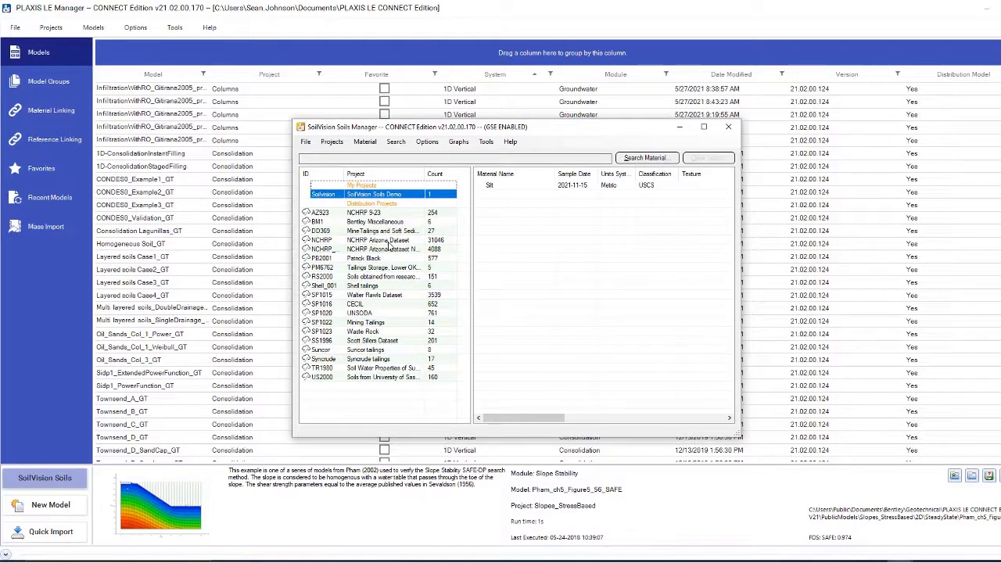
click(388, 241)
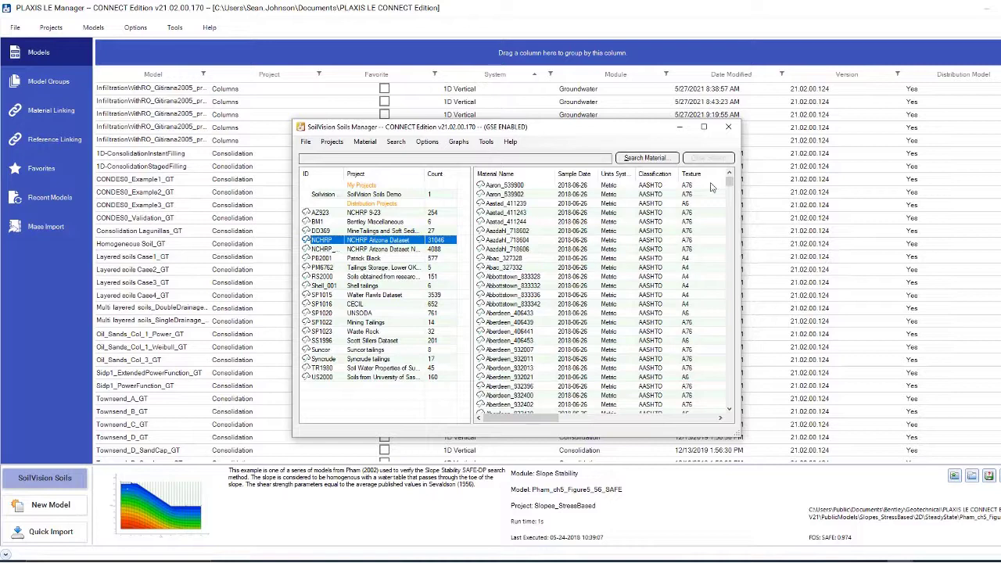
mouse_move(732, 182)
mouse_down()
mouse_move(747, 280)
mouse_move(735, 176)
mouse_up()
Start adding a new project stored in the Documents folder.
click(332, 141)
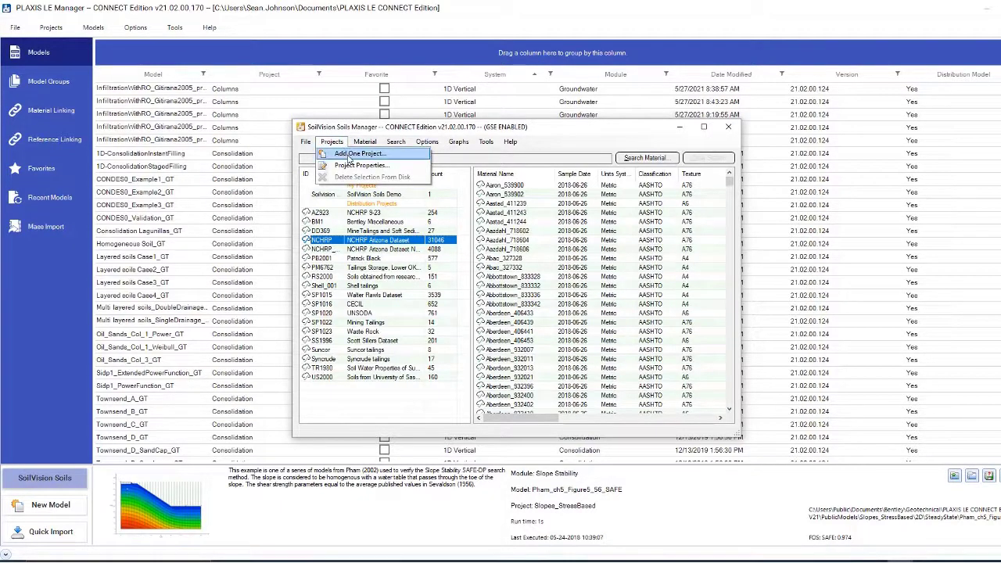
click(349, 153)
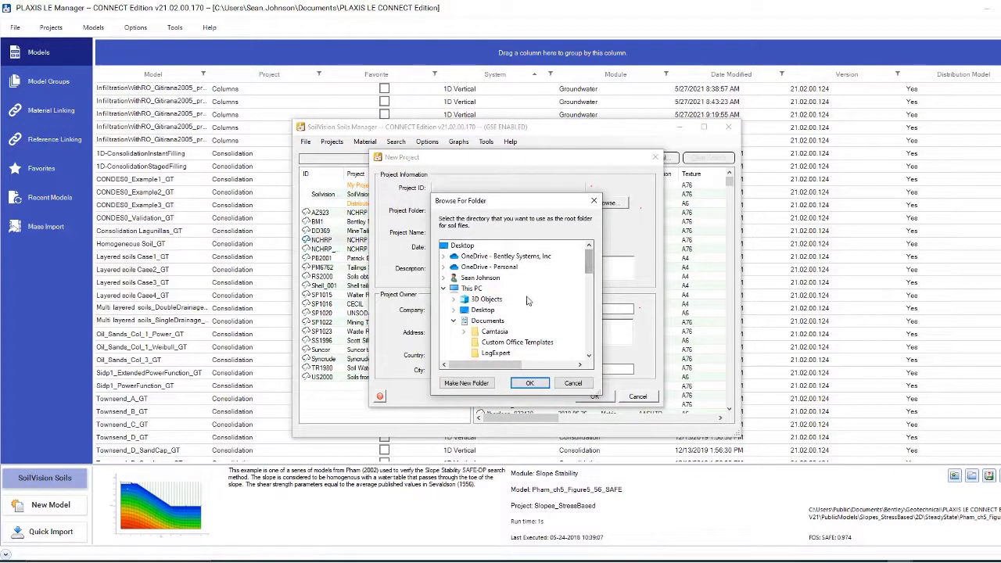
click(505, 322)
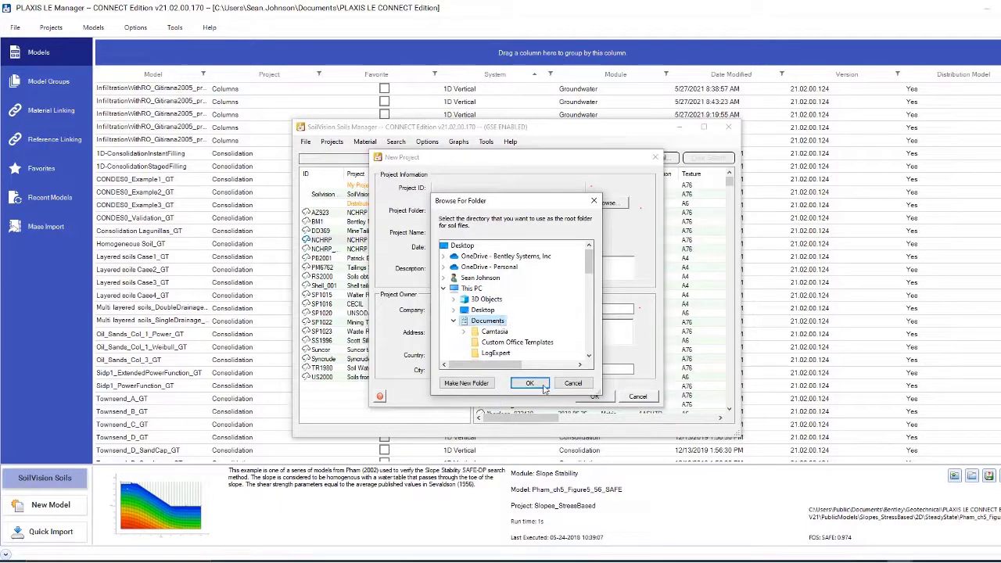
click(542, 386)
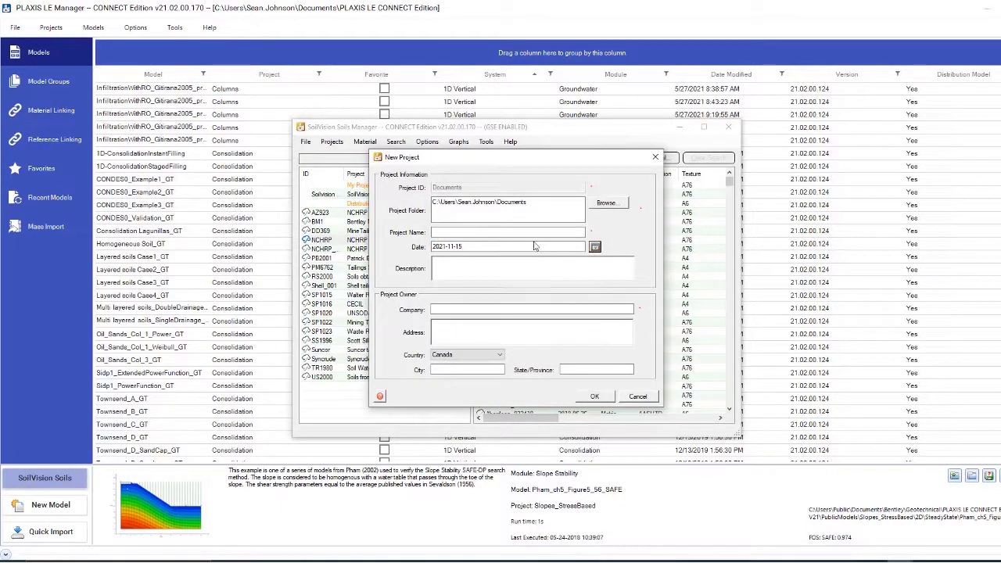
click(594, 247)
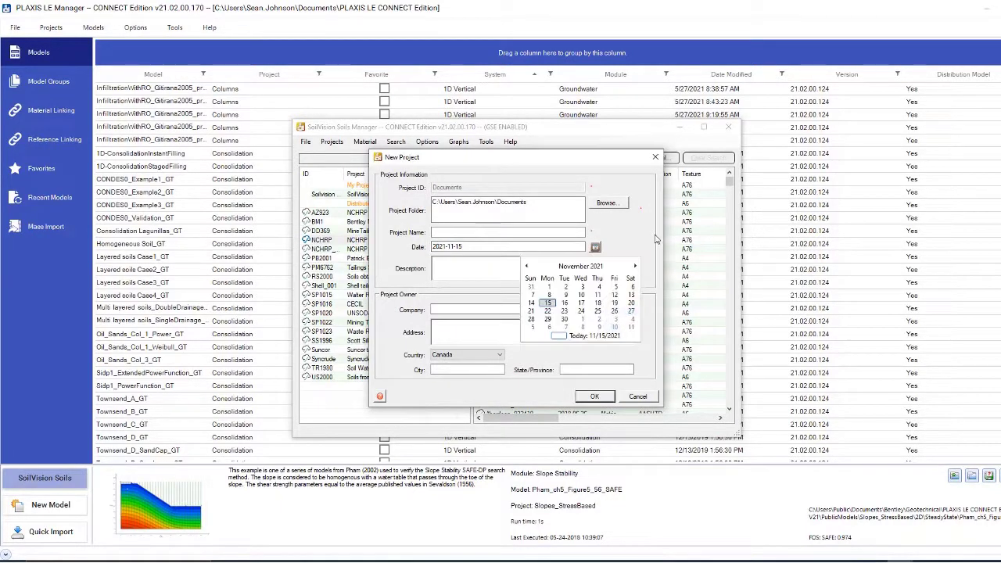
click(549, 303)
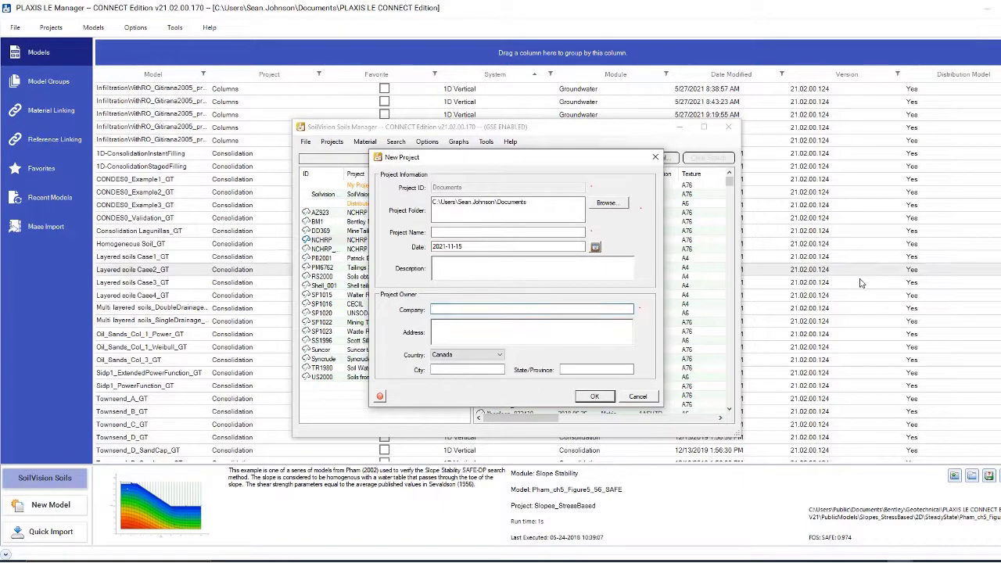
Name the project USACE Training and date it 15 November 2021.
click(434, 263)
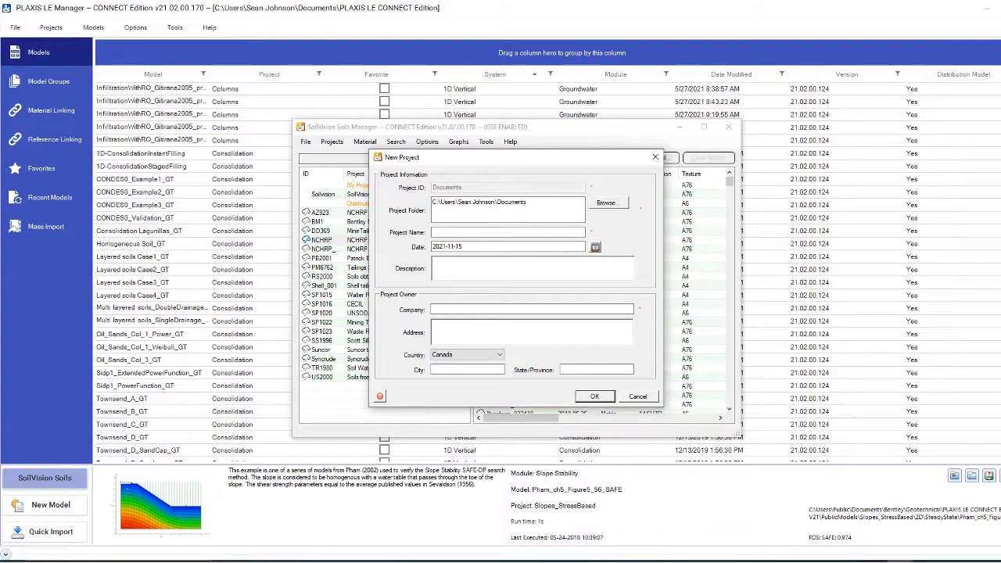
click(523, 230)
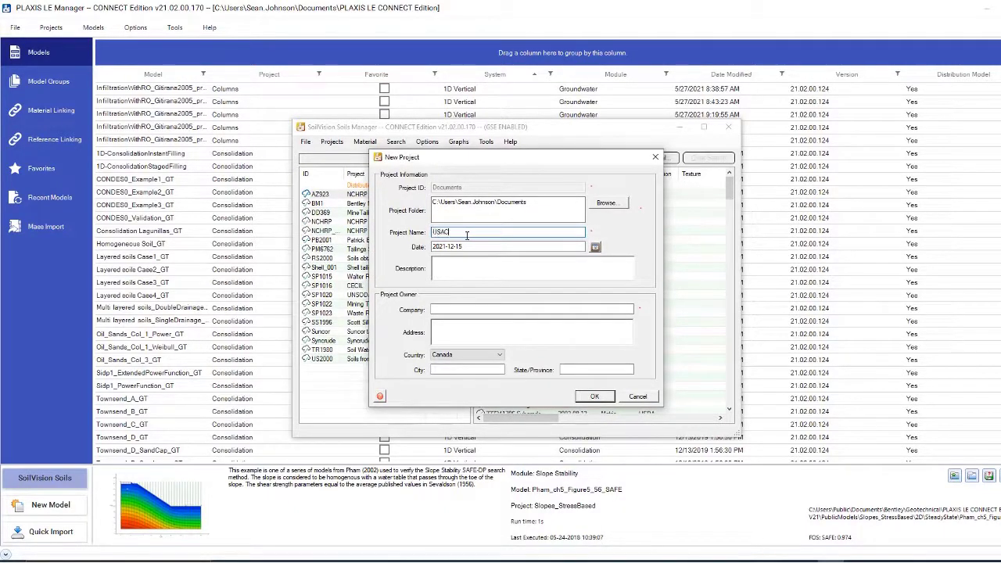
text(raining)
key(Tab)
click(595, 247)
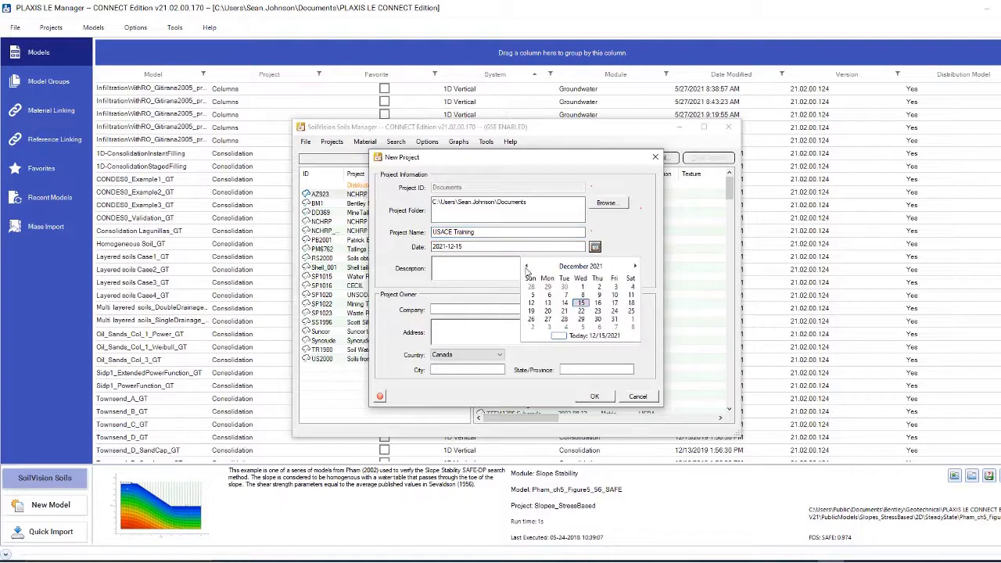
click(526, 265)
click(550, 309)
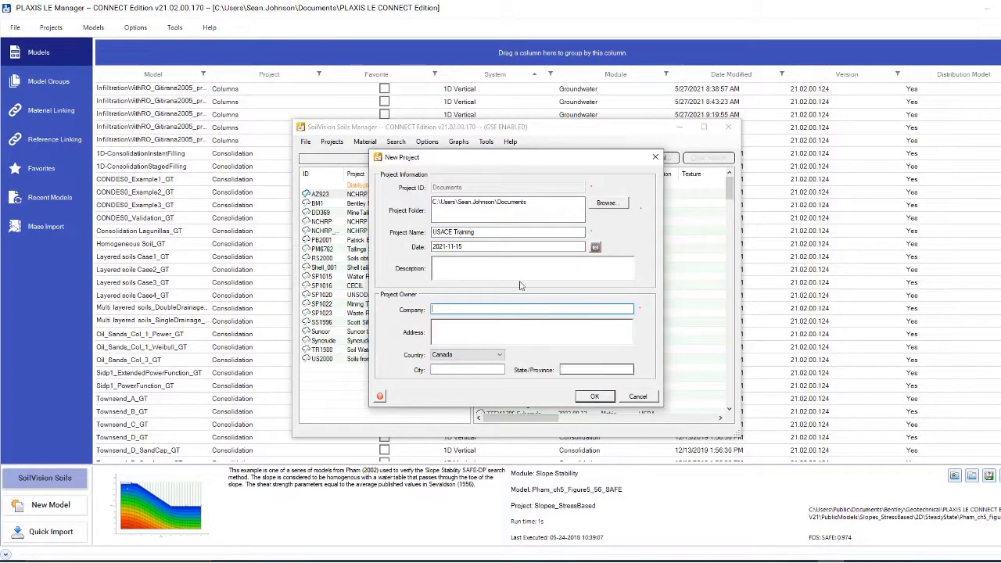
Enter the project description and company, then create the project and dismiss the confirmation.
click(506, 262)
text(S)
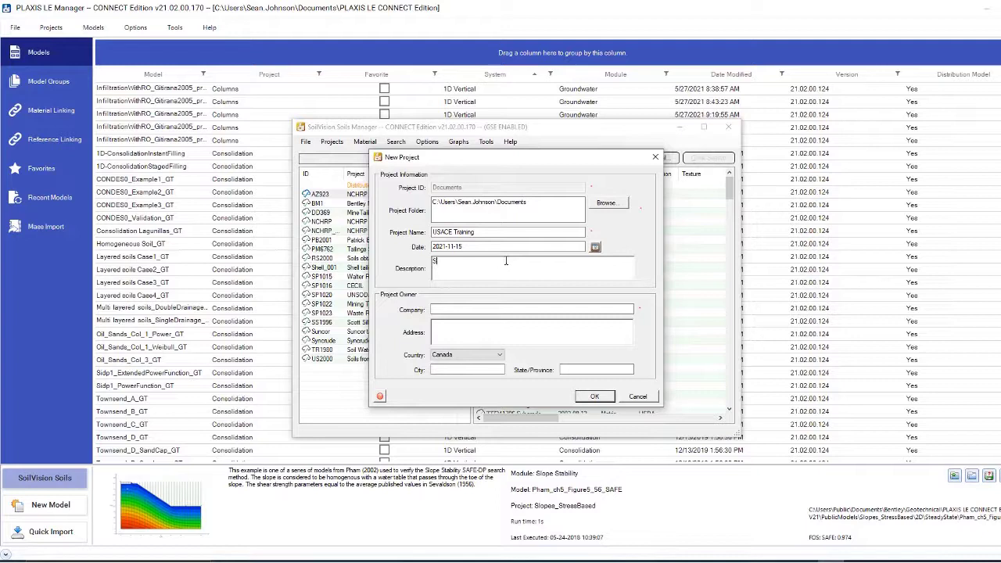
text(oilVision Soils Demo)
click(511, 310)
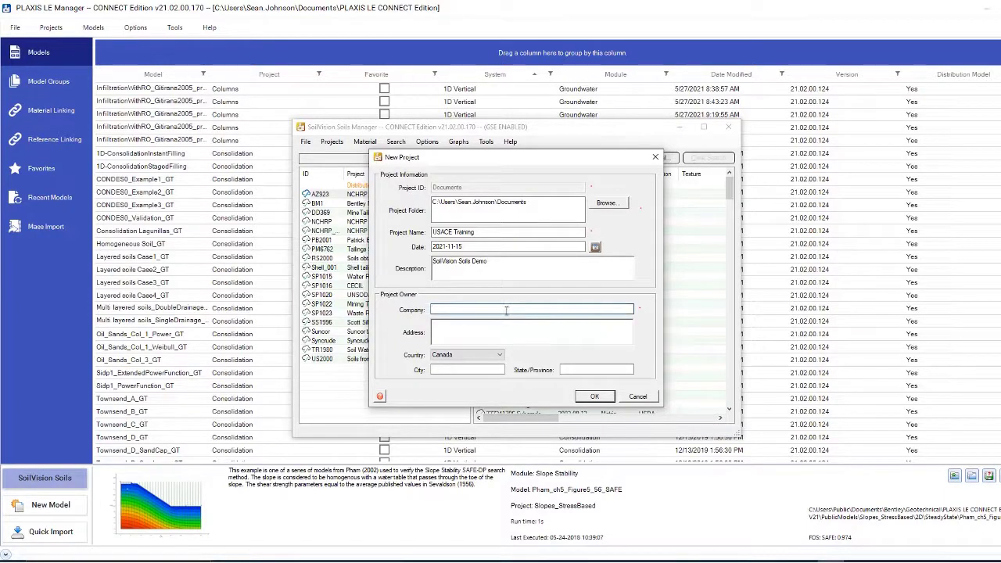
text(B)
click(590, 399)
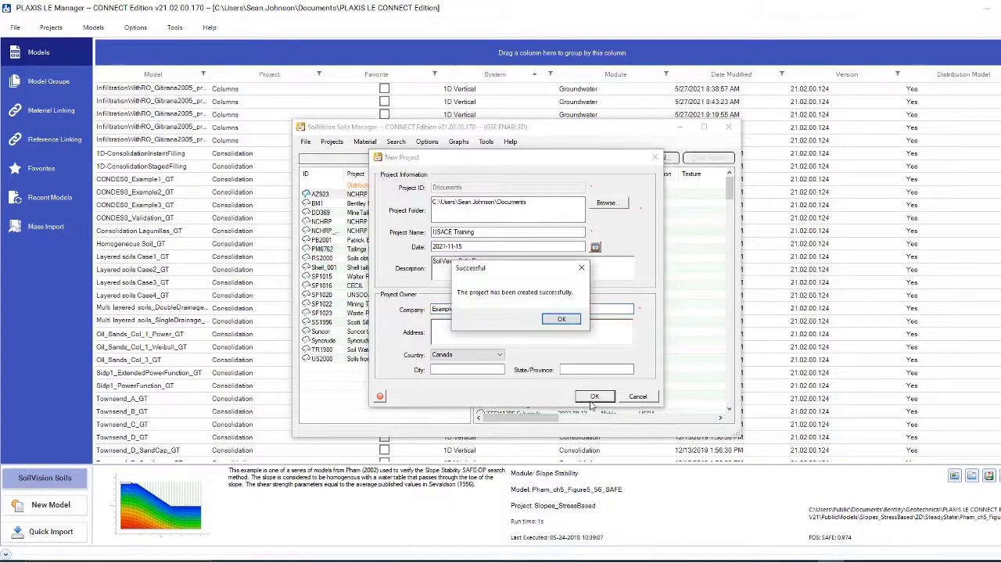
click(573, 323)
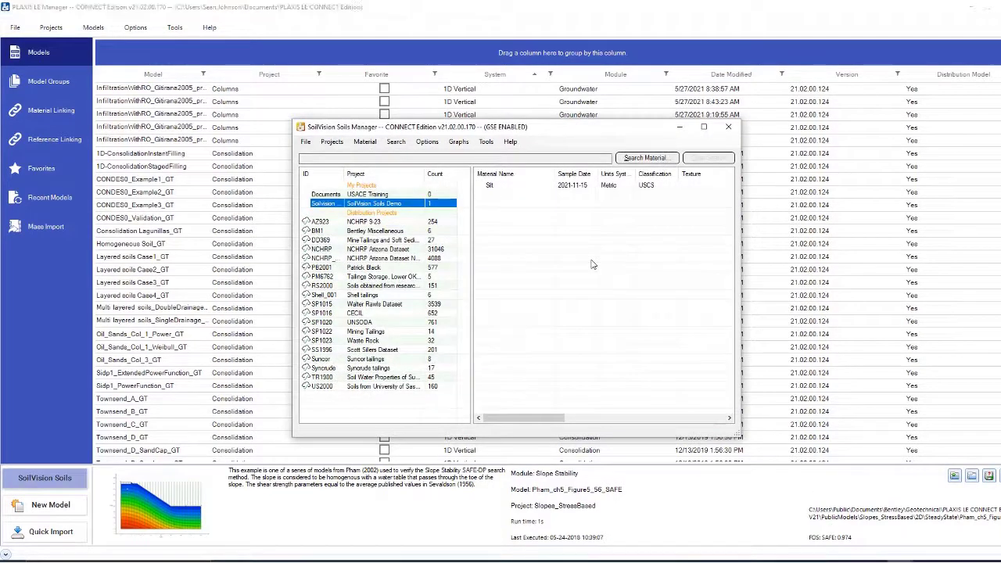
Start a material named Silt in USACE Training, USCS-classified, metric, with specific gravity 2.65.
click(370, 194)
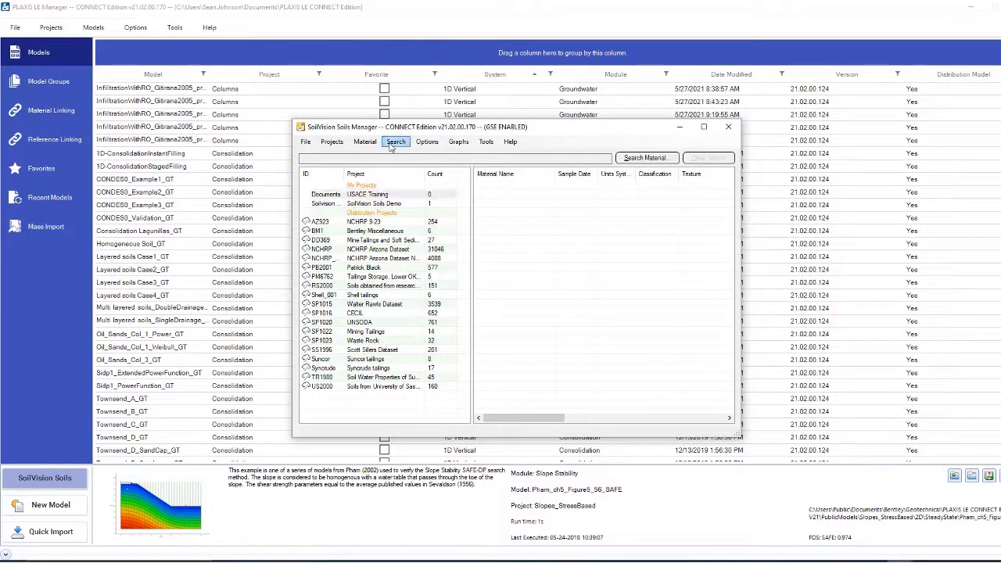
click(370, 143)
click(383, 153)
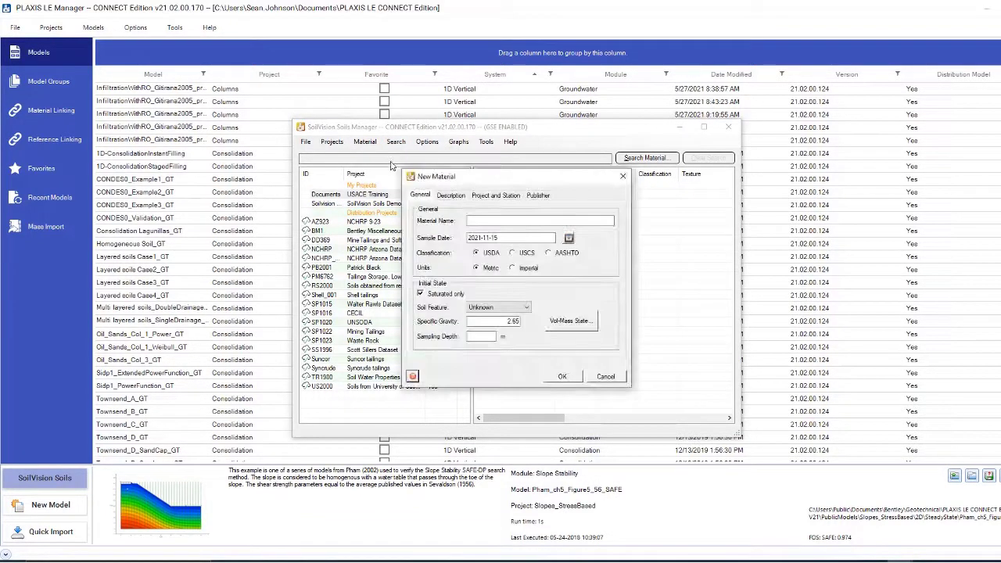
click(480, 219)
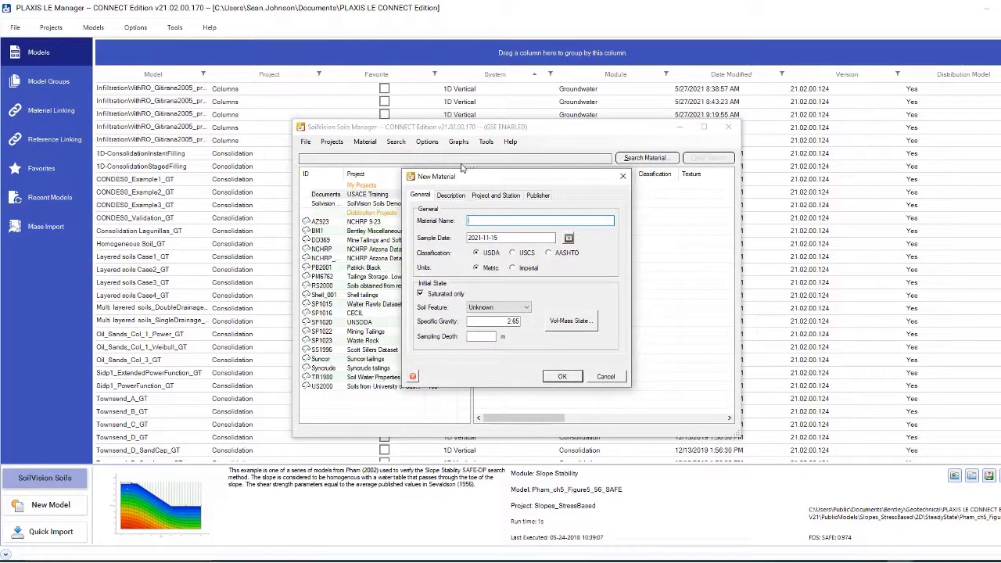
text(Silt)
click(512, 254)
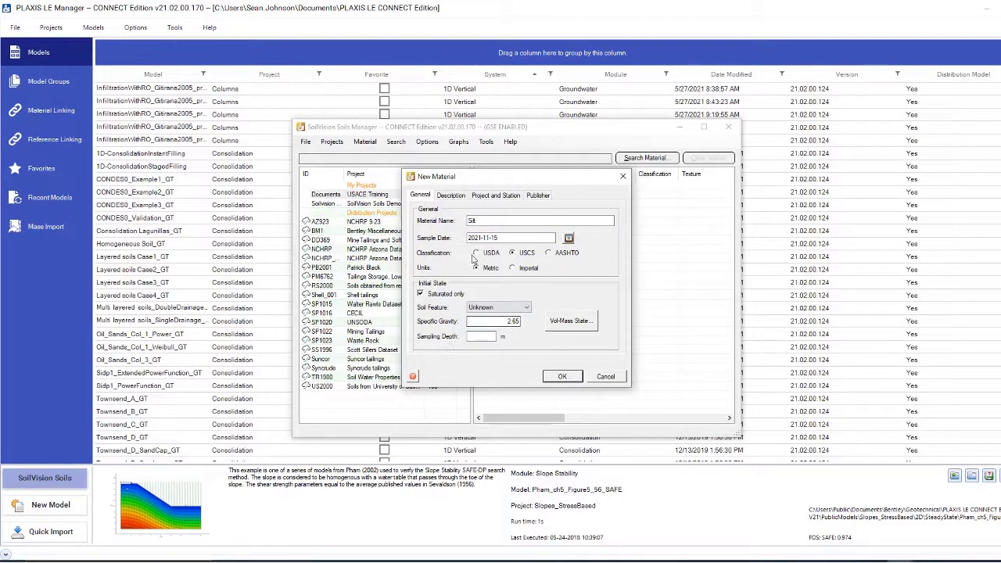
click(514, 321)
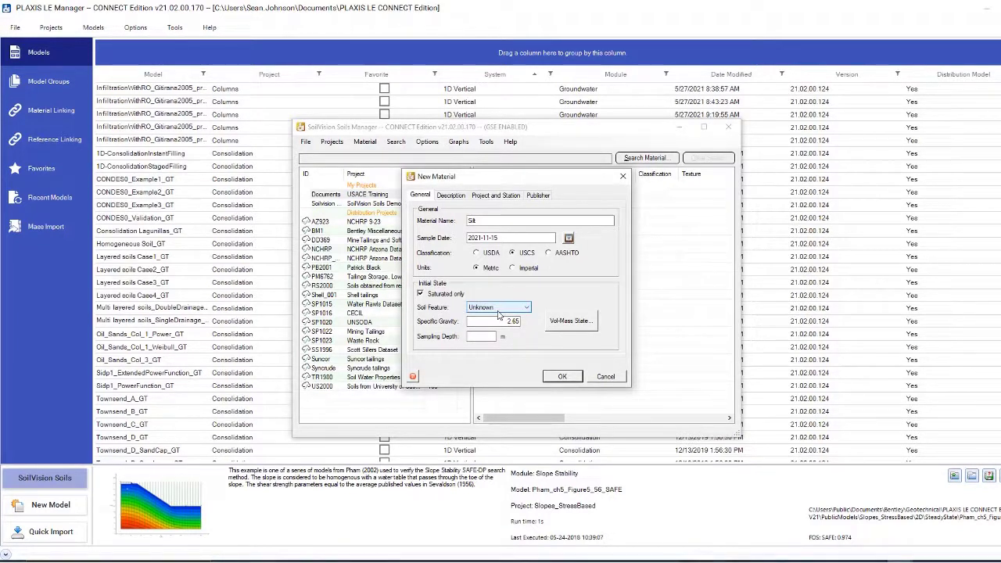
click(501, 322)
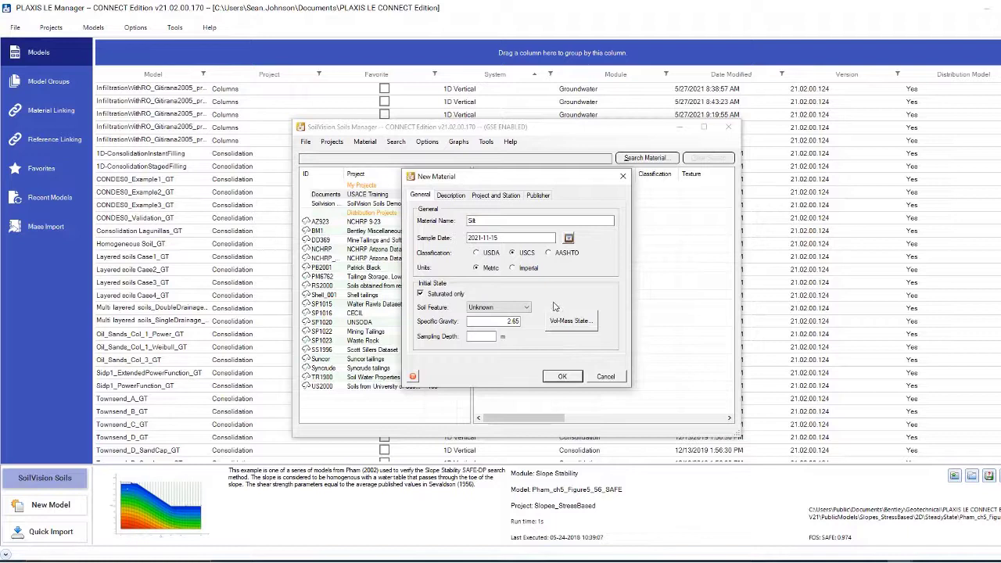
Give the material the description 'Sampled Soil for PLAXIS LE SoilVision Soils at 11:1'.
click(451, 196)
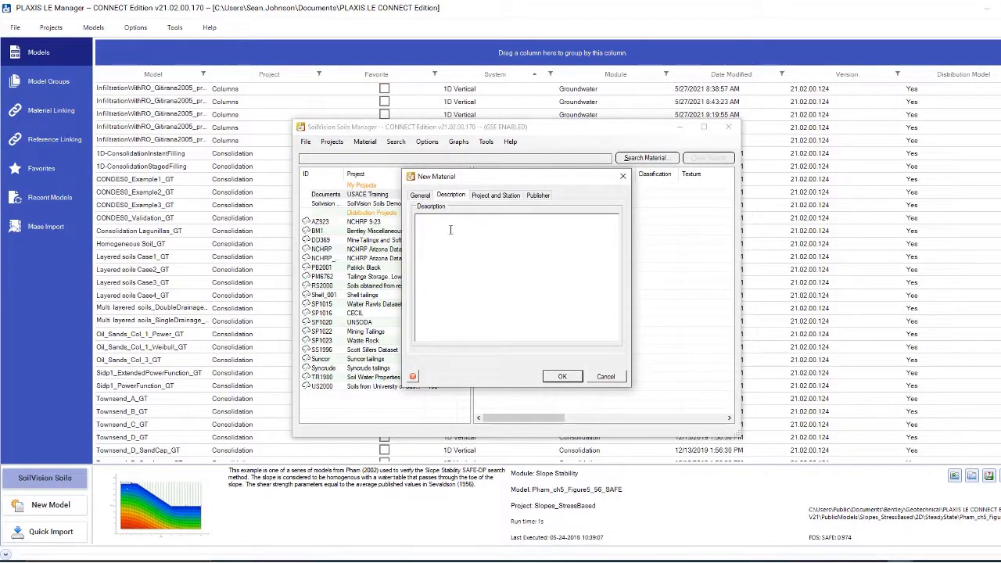
click(515, 236)
text(Sampled Soil for PLAXIS LE SoilVision Soils at 11-15-211:1)
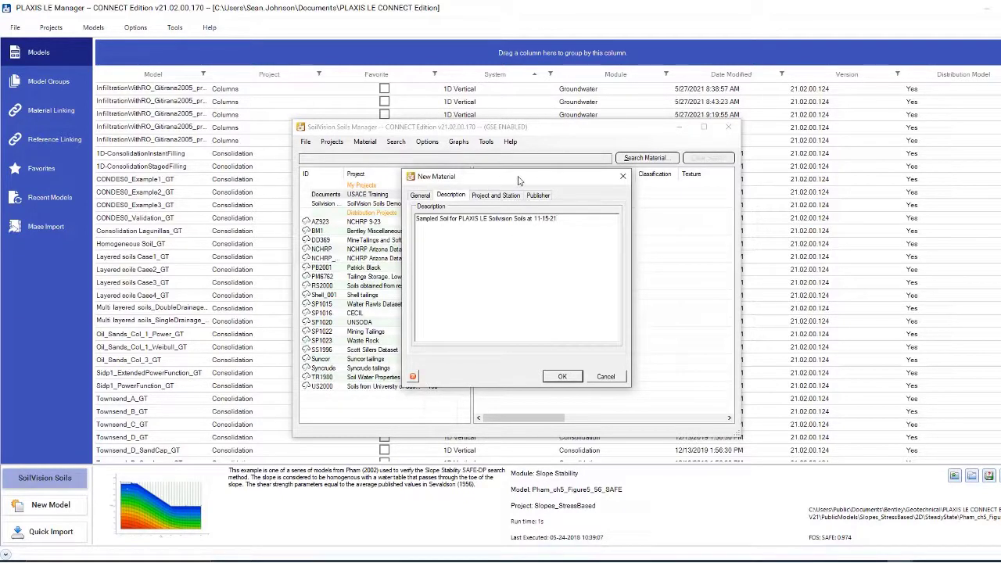
Open the New Station form, cancel it, and display the material's publisher details.
click(508, 196)
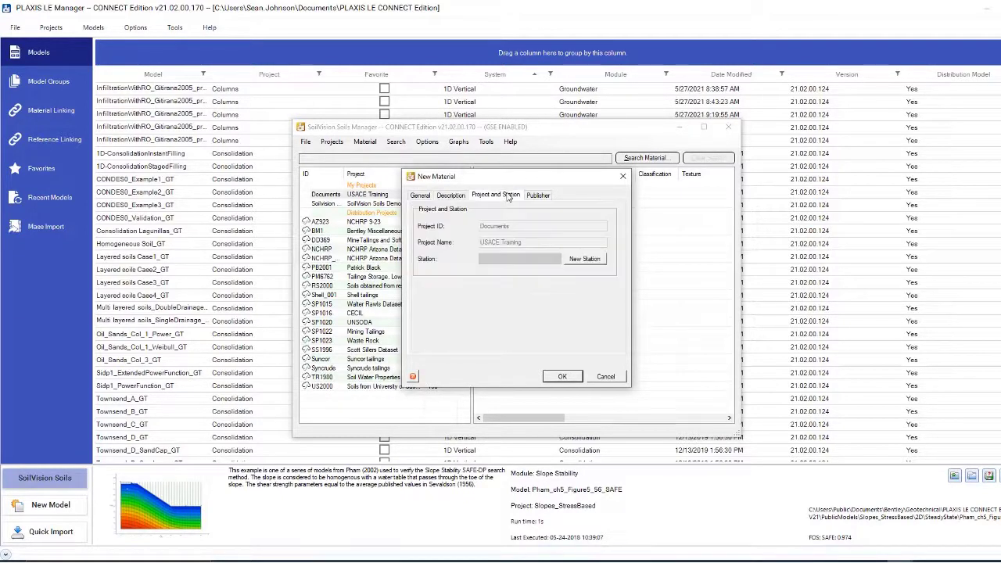
click(582, 260)
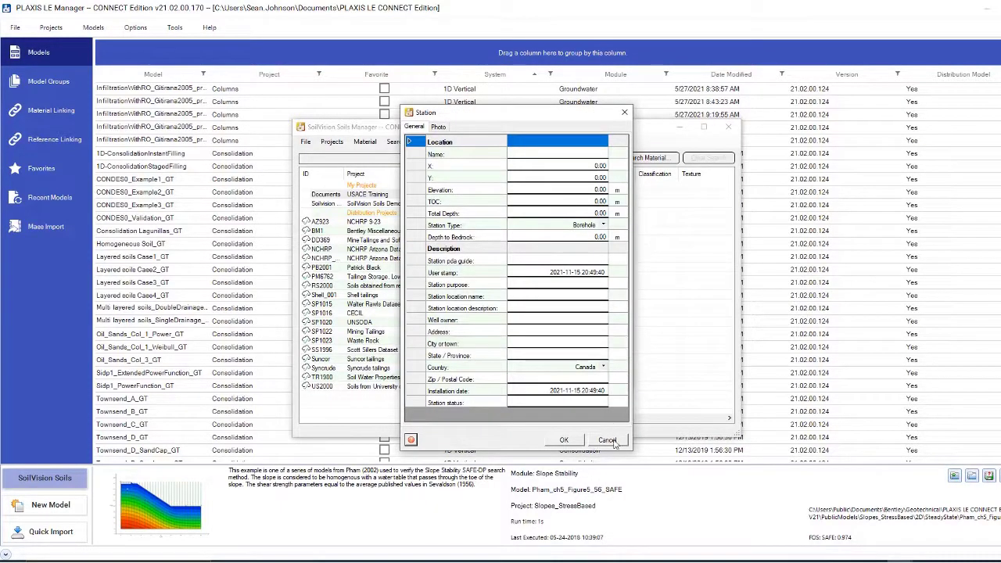
click(614, 442)
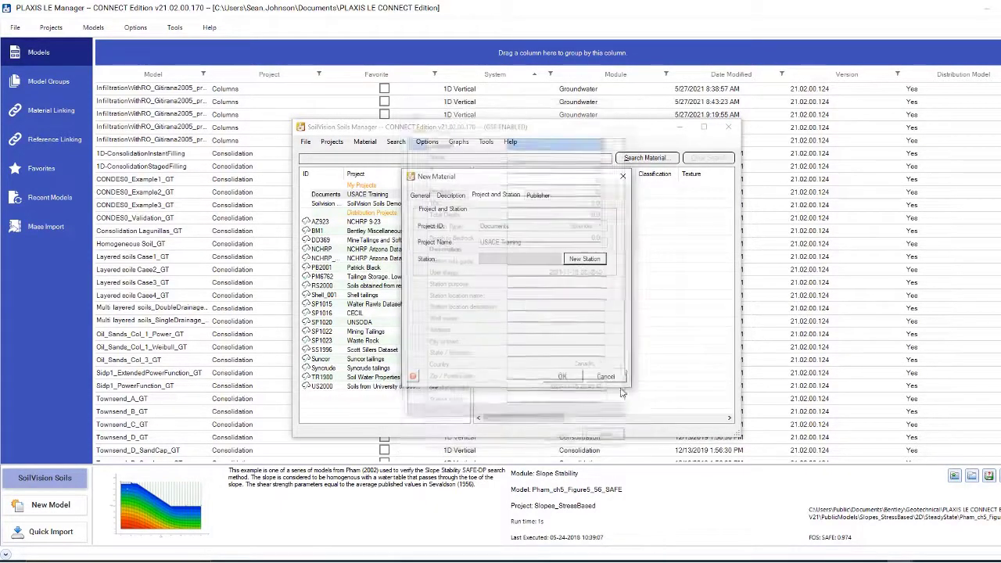
click(538, 196)
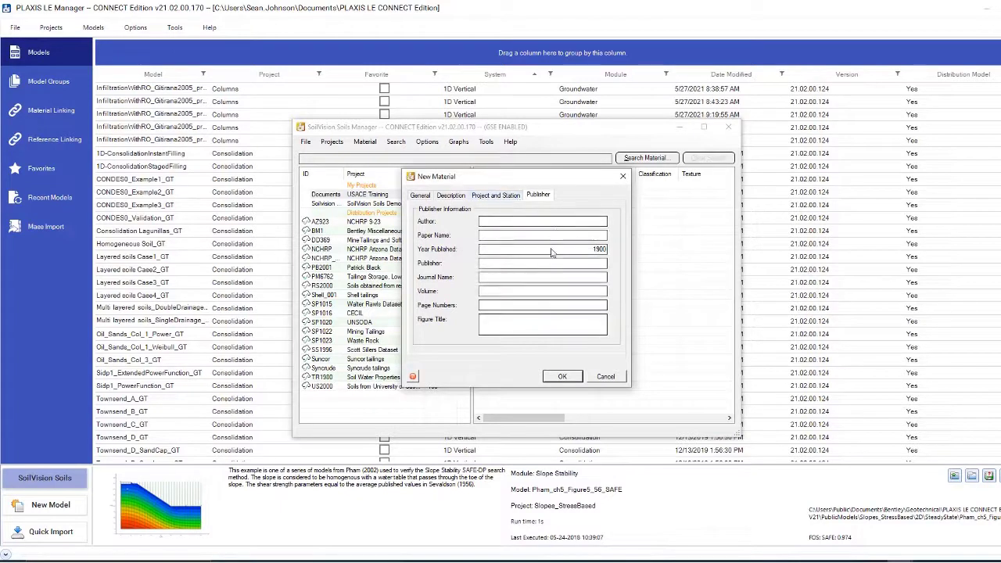
Confirm the New Material dialog so Silt is saved and opens in its own window.
click(560, 377)
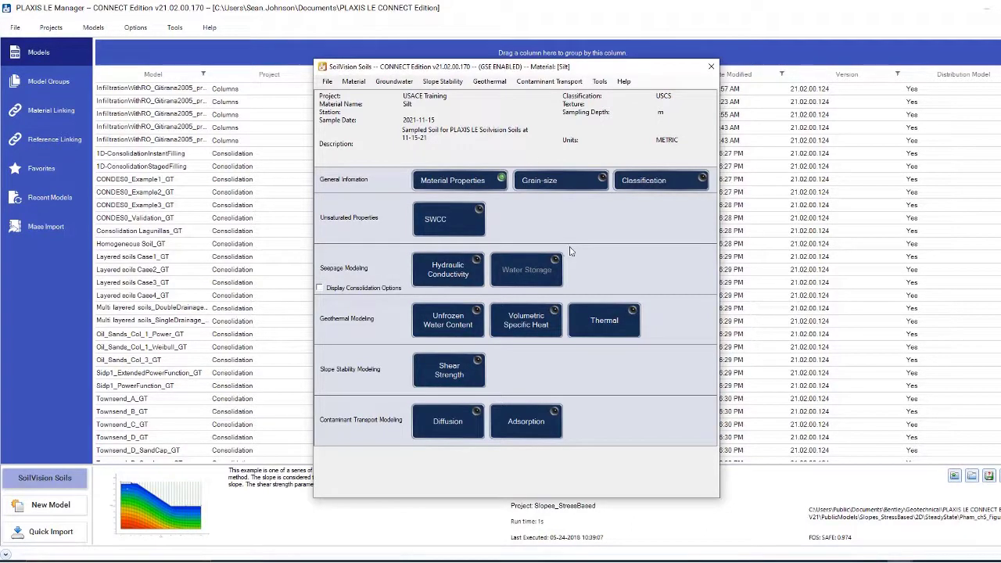
Paste measured particle diameters and percent passing into Silt's grain-size table, starting 0.220 mm at 100%.
click(569, 181)
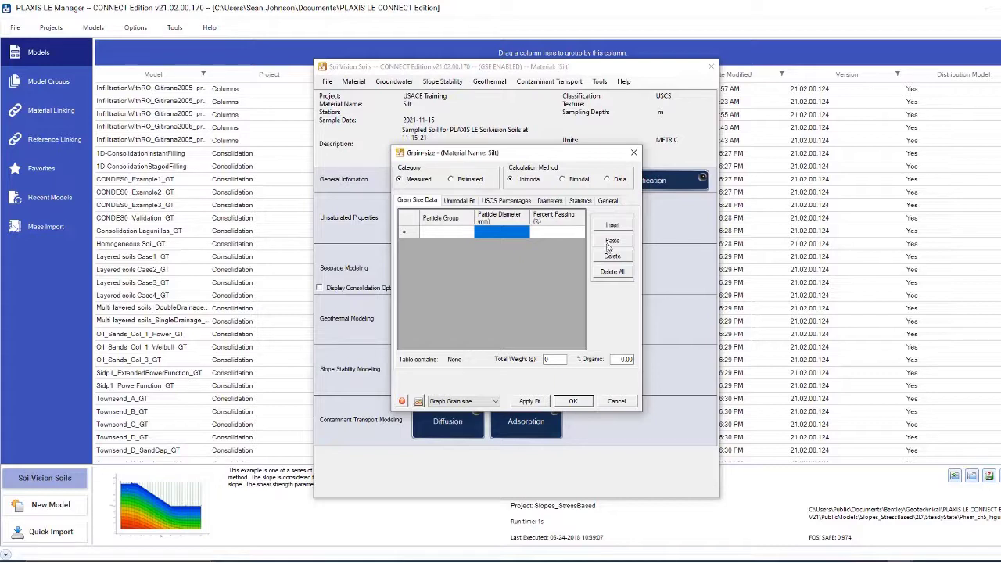
click(612, 241)
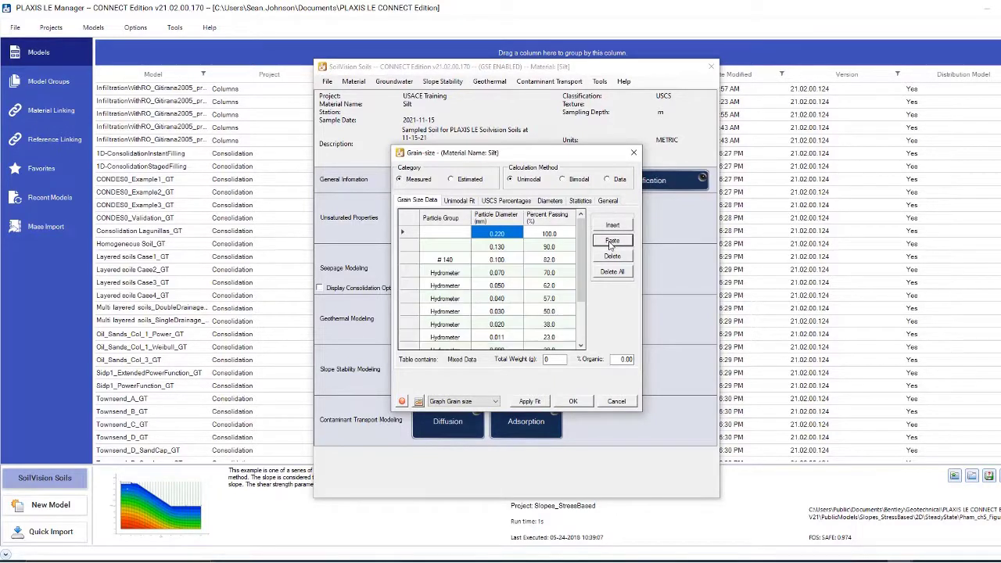
scroll(585, 291, down, 3)
scroll(583, 291, up, 3)
scroll(588, 269, down, 1)
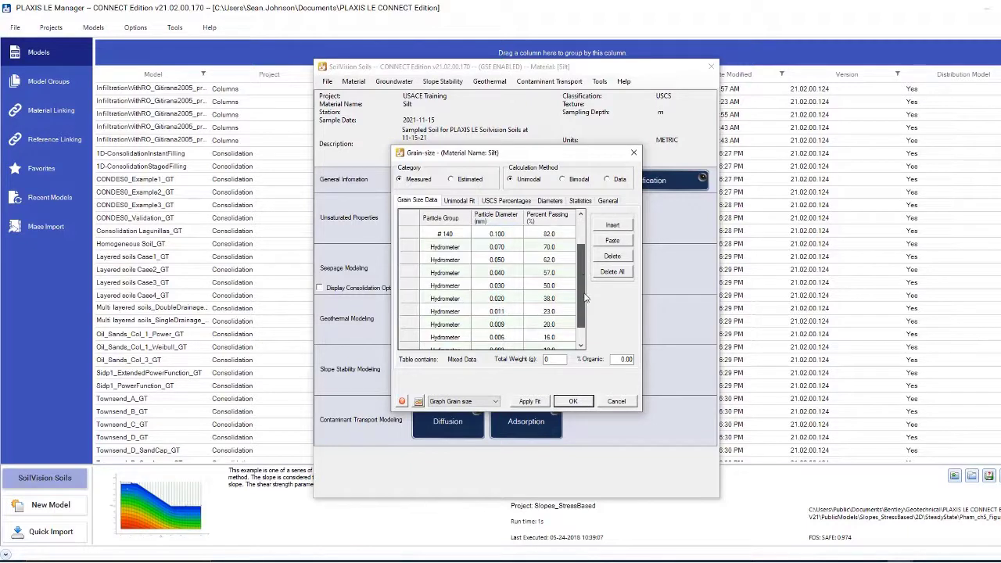
scroll(588, 269, up, 1)
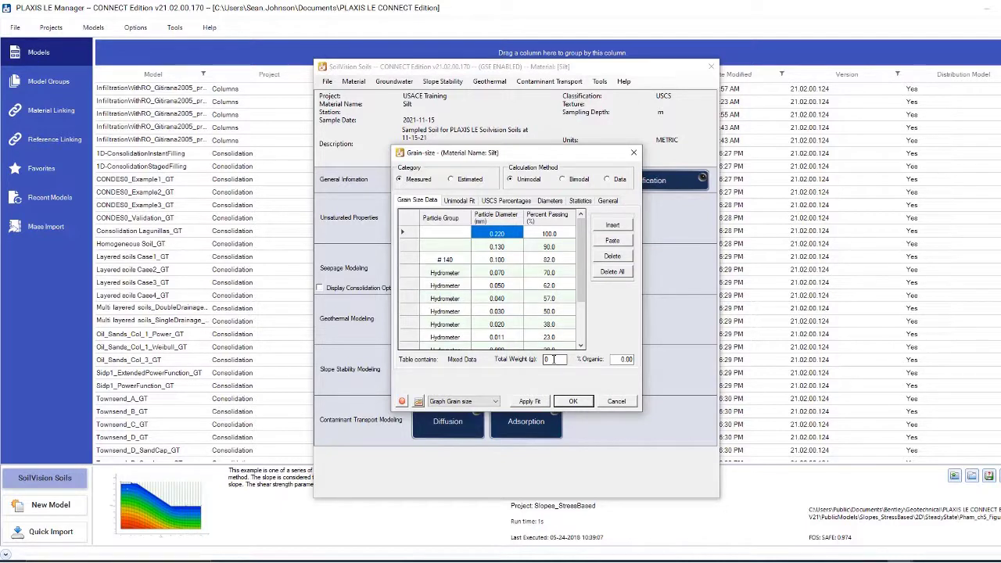
Apply a unimodal fit and inspect the enlarged distribution graph against the measured points.
click(530, 403)
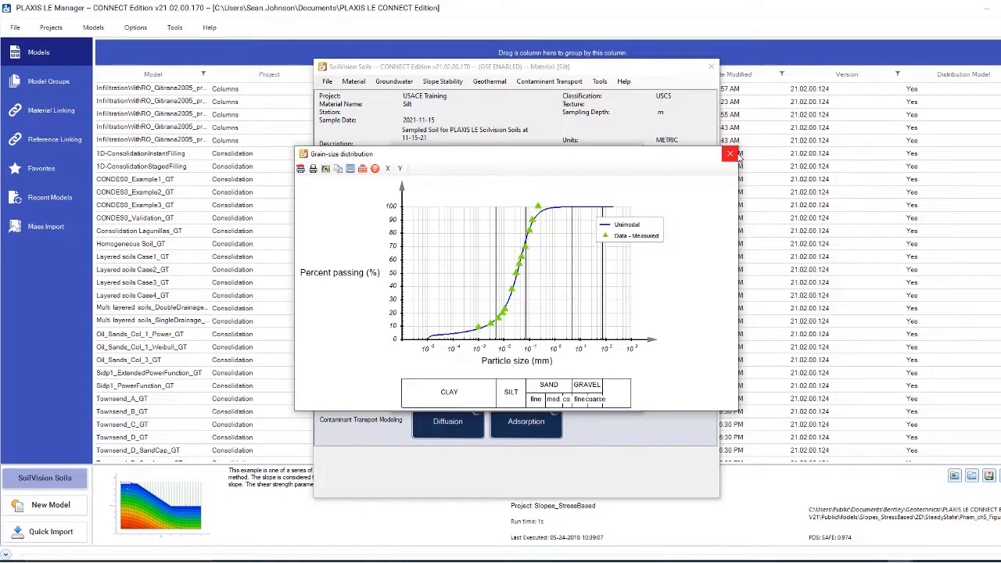
click(736, 155)
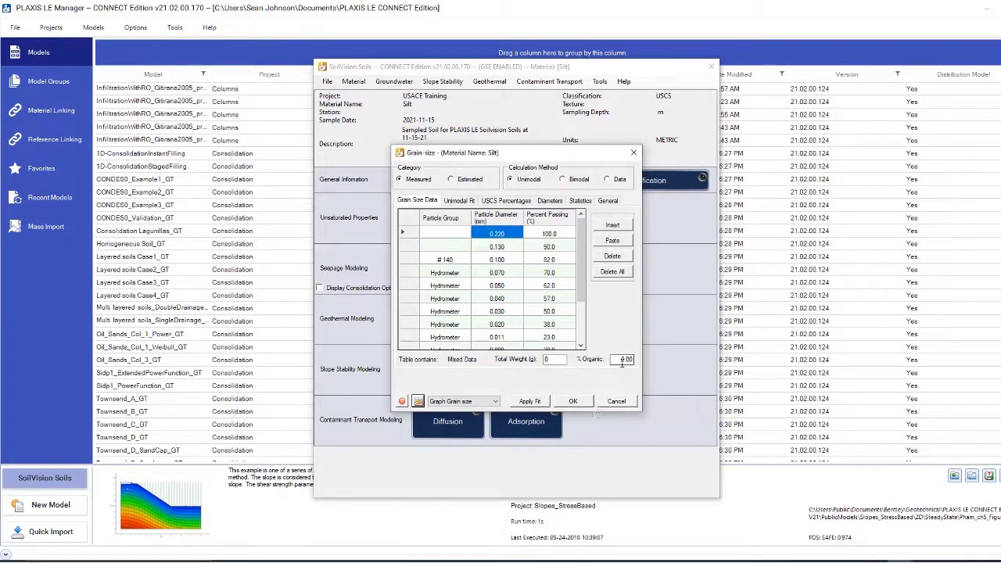
click(418, 401)
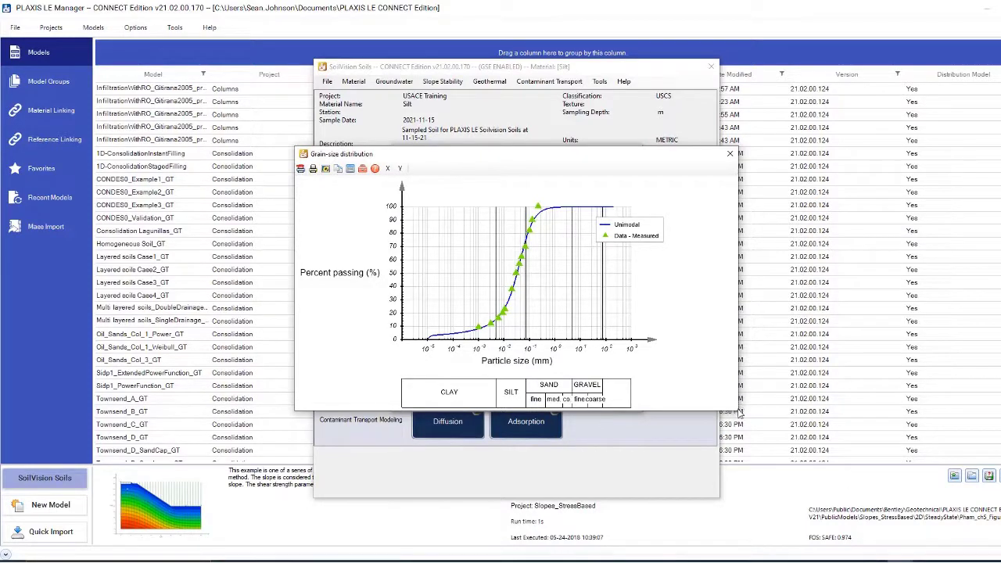
drag(738, 401, 1000, 391)
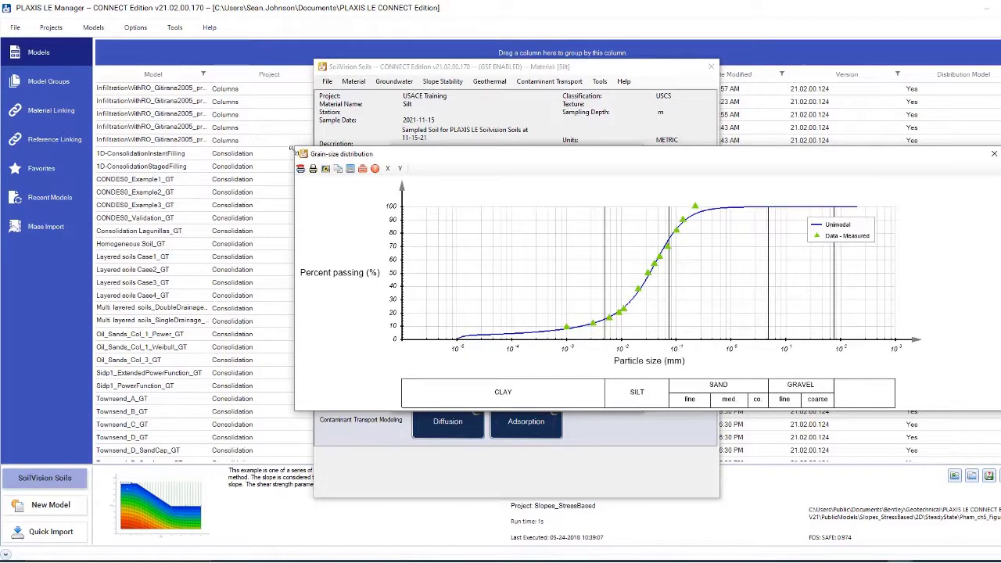
drag(292, 149, 59, 33)
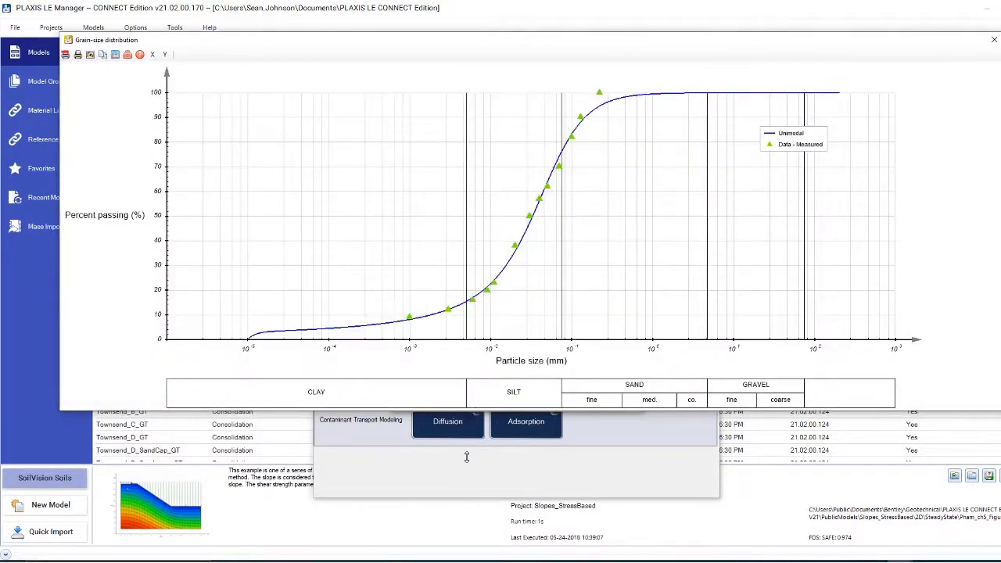
drag(466, 457, 466, 515)
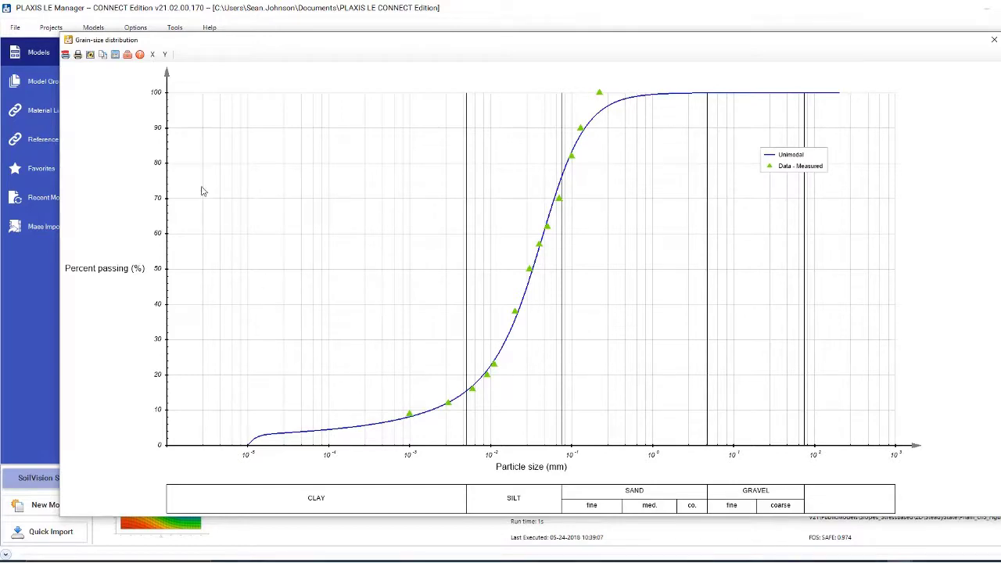
click(994, 40)
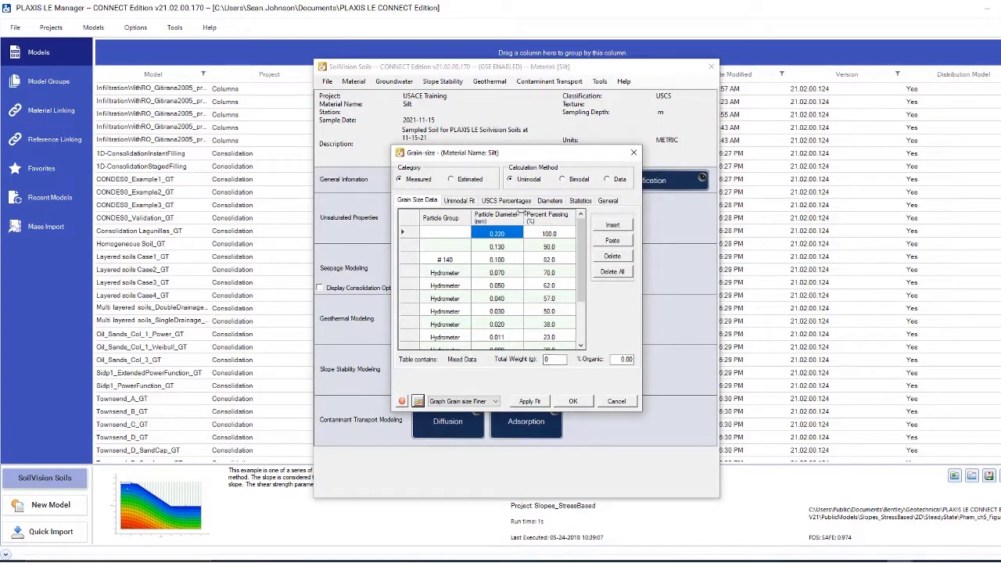
Review the unimodal fit parameters, USCS percentages, D5–D95 diameters, statistics and general test details.
click(459, 200)
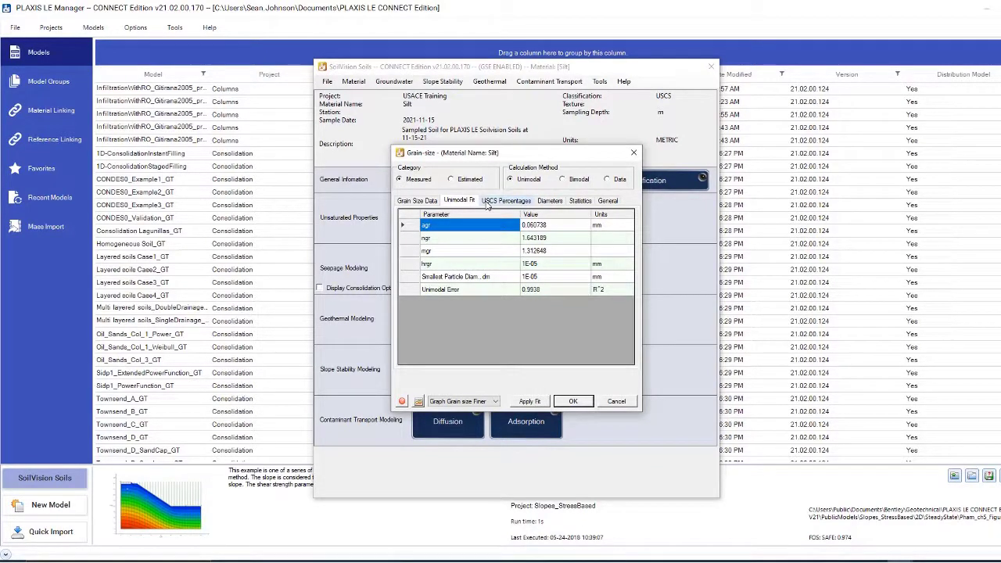
click(487, 202)
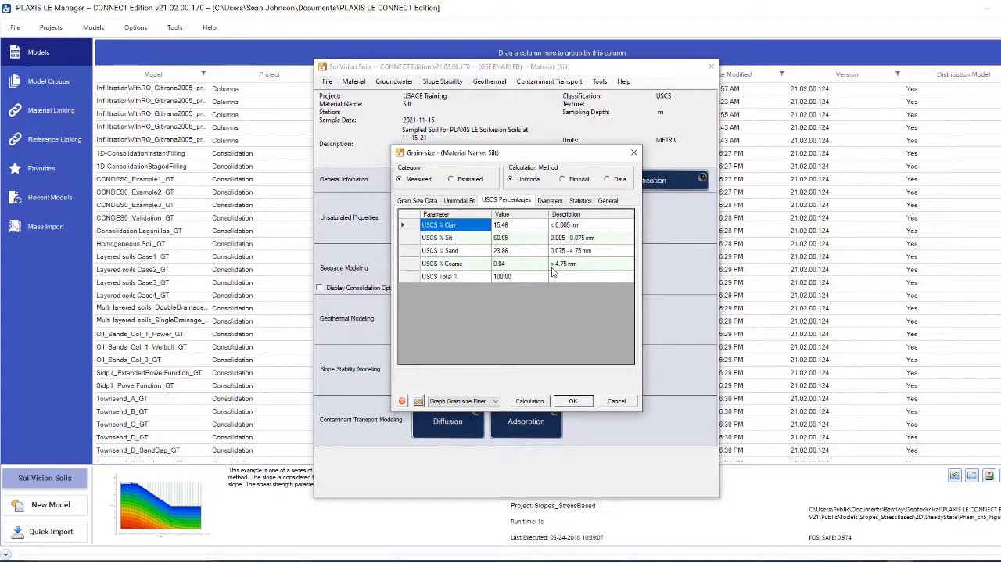
click(563, 201)
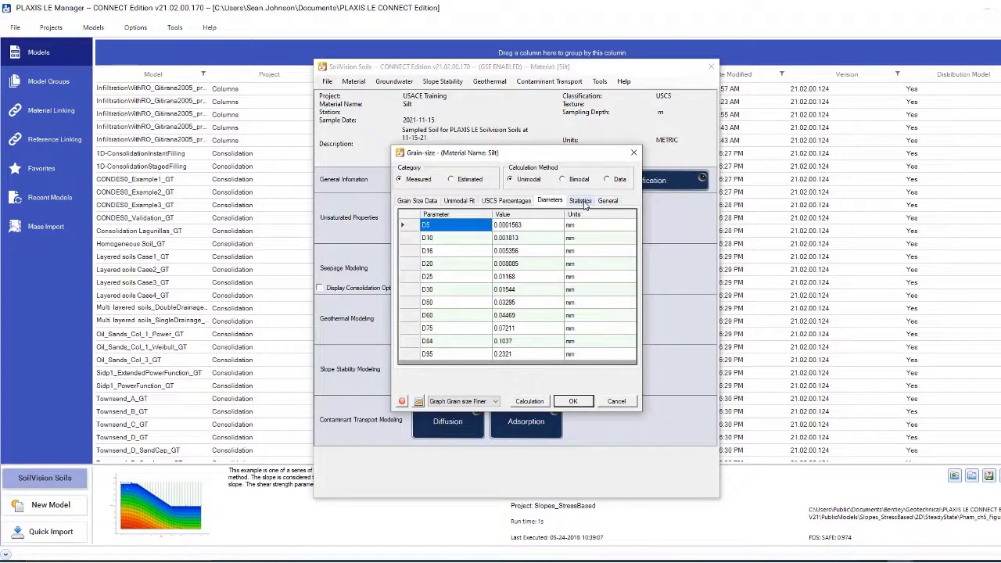
click(585, 202)
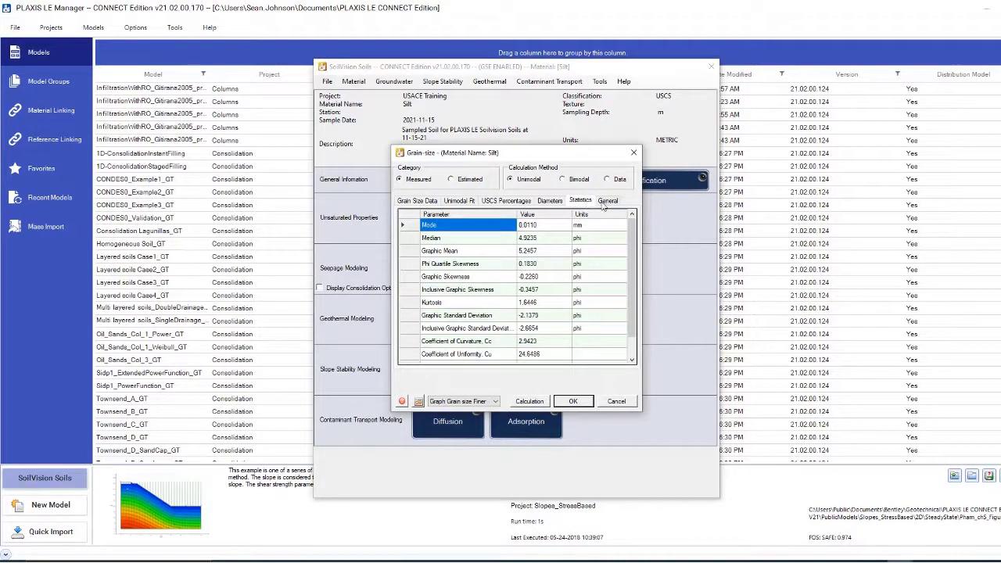
click(607, 201)
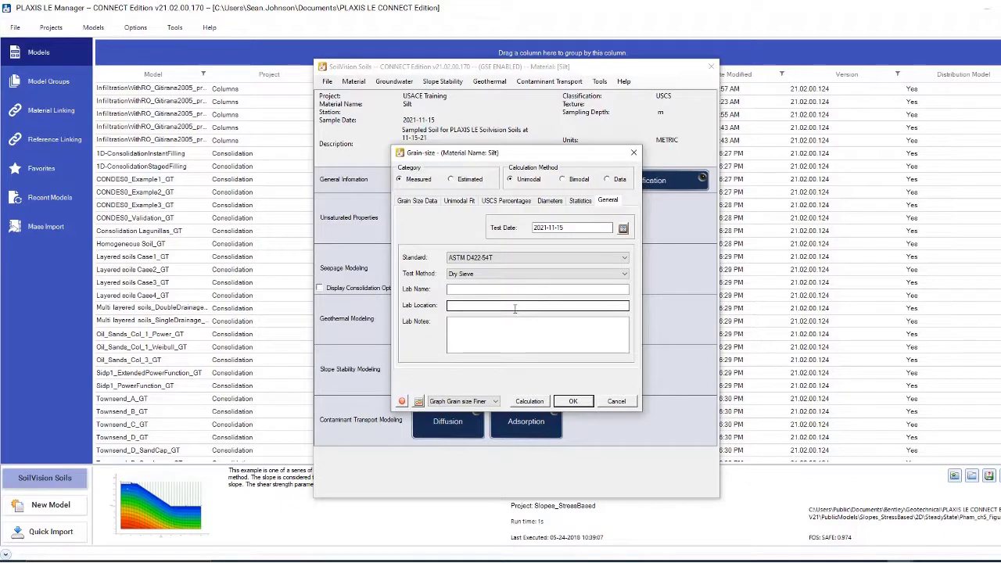
Switch the plot type to Graph Grain size and view the resulting curve.
click(423, 202)
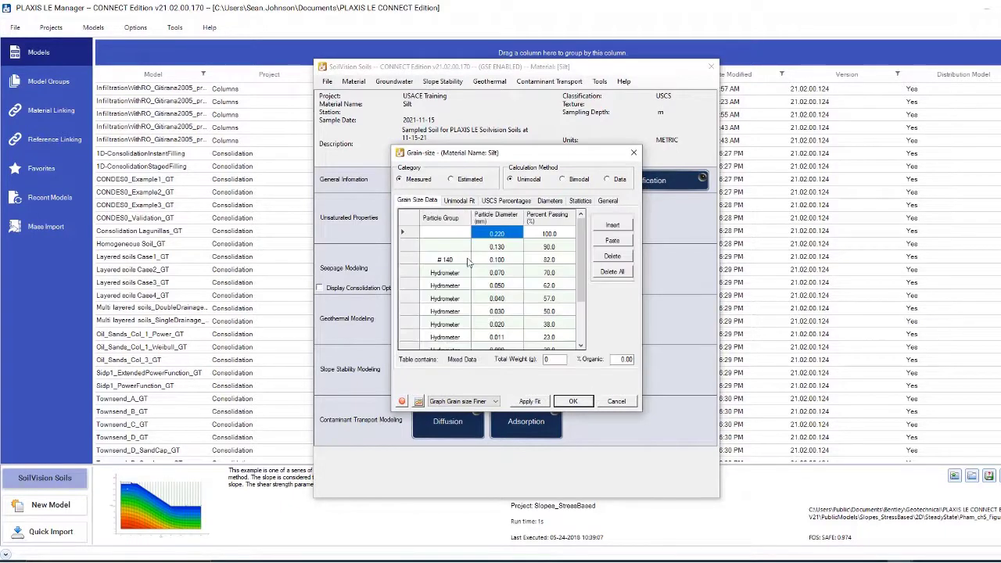
click(450, 403)
click(450, 416)
click(419, 400)
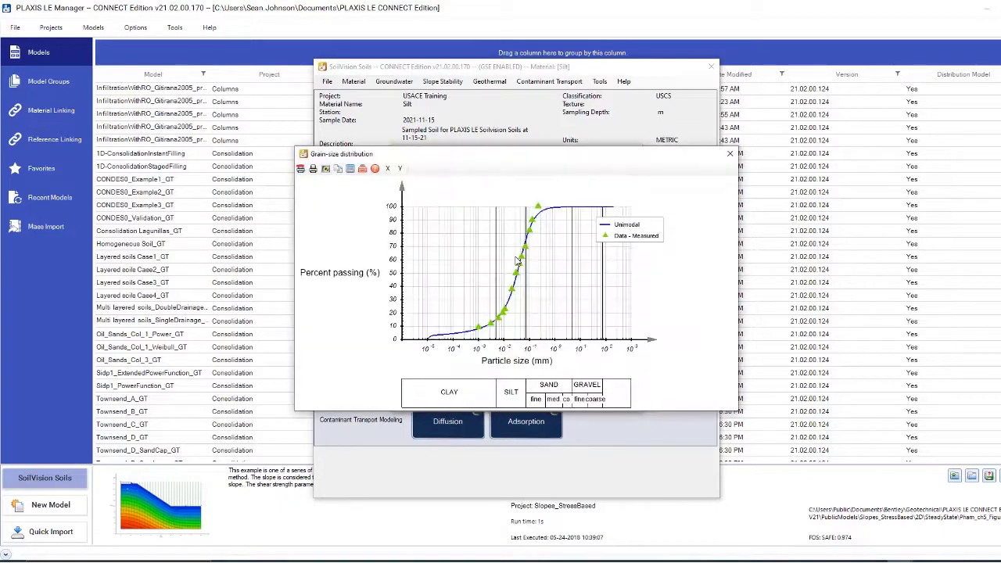
click(729, 153)
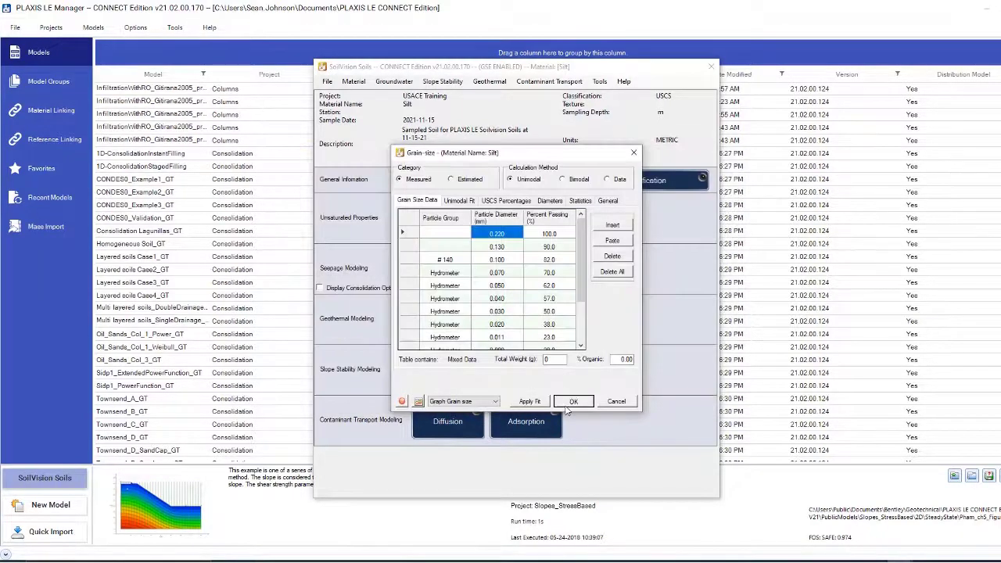
Accept the Grain-size dialog to record the data and return to Silt's overview.
click(569, 403)
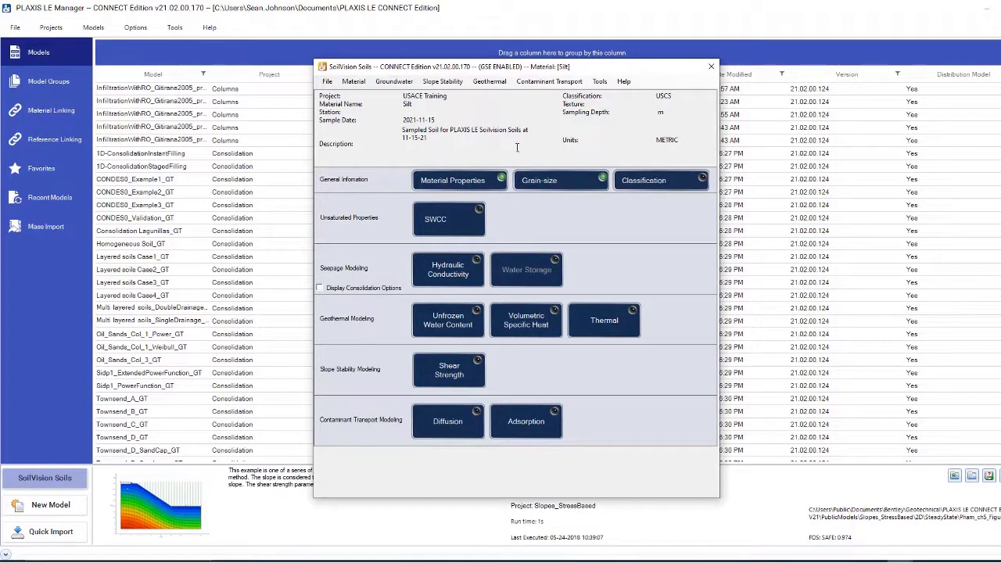
Open the drying SWCC settings and accept the volume-mass property values.
click(468, 222)
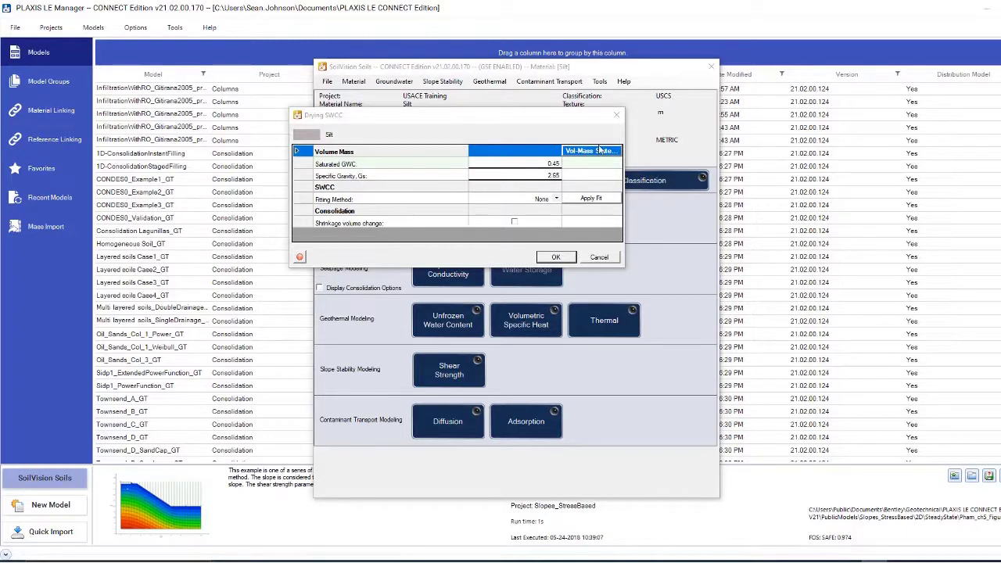
click(600, 151)
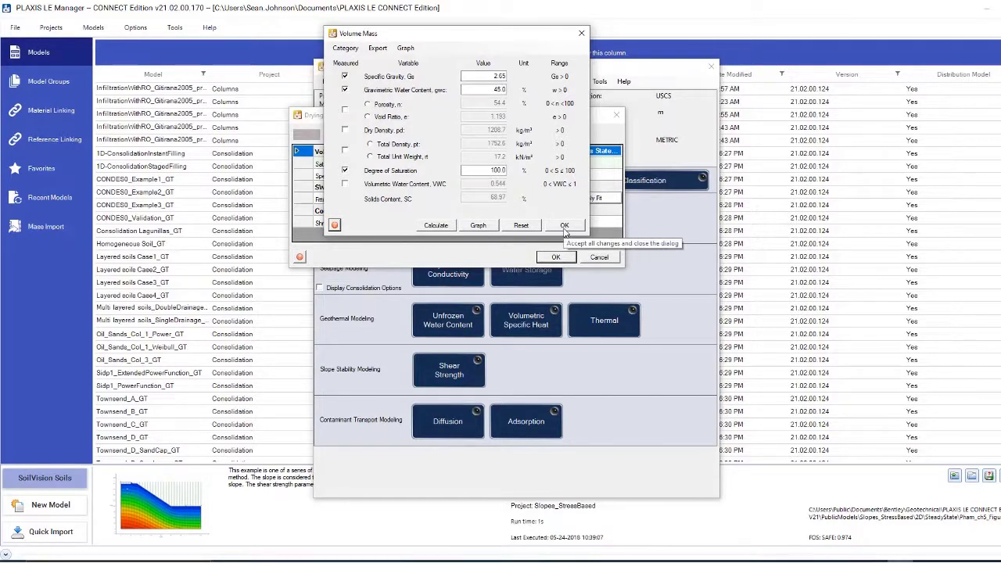
click(564, 227)
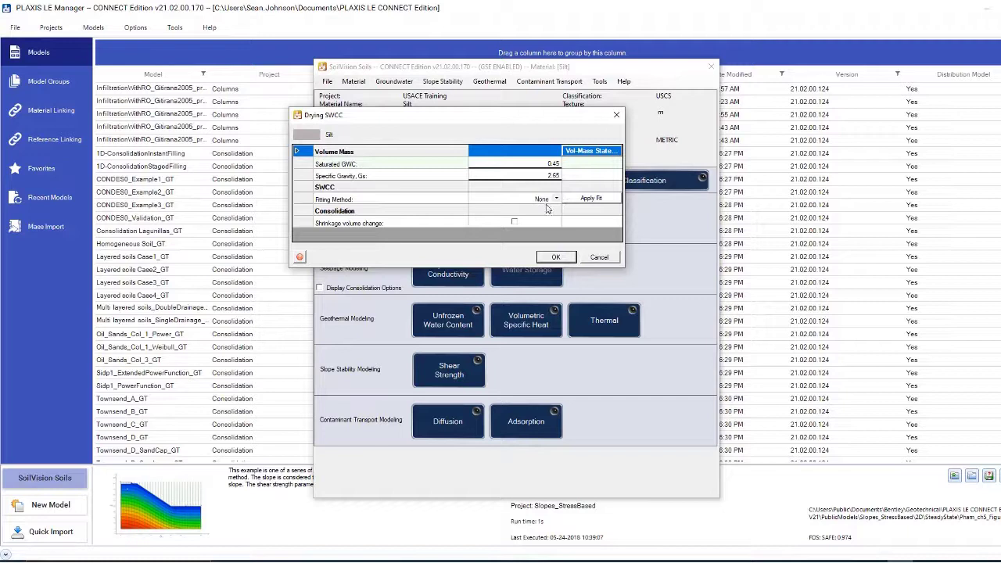
Set the SWCC to a Fredlund and Xing fit with Data source and open the lab data table.
click(548, 208)
click(555, 199)
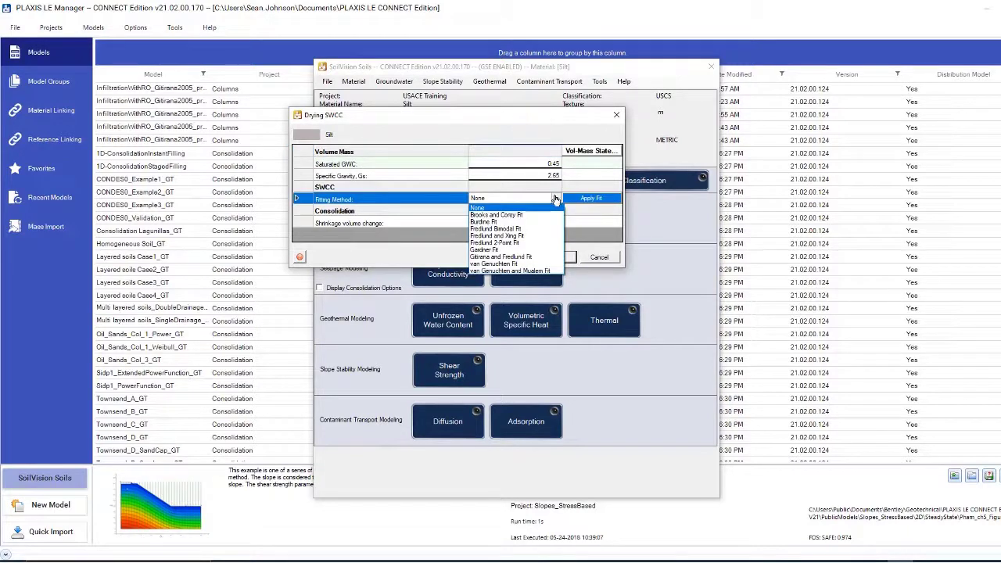
click(536, 236)
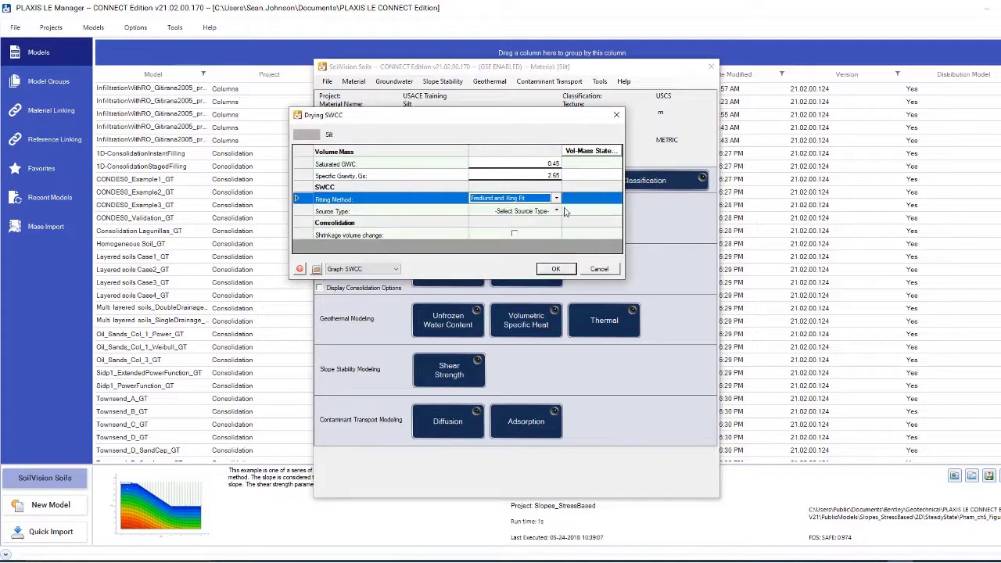
click(558, 222)
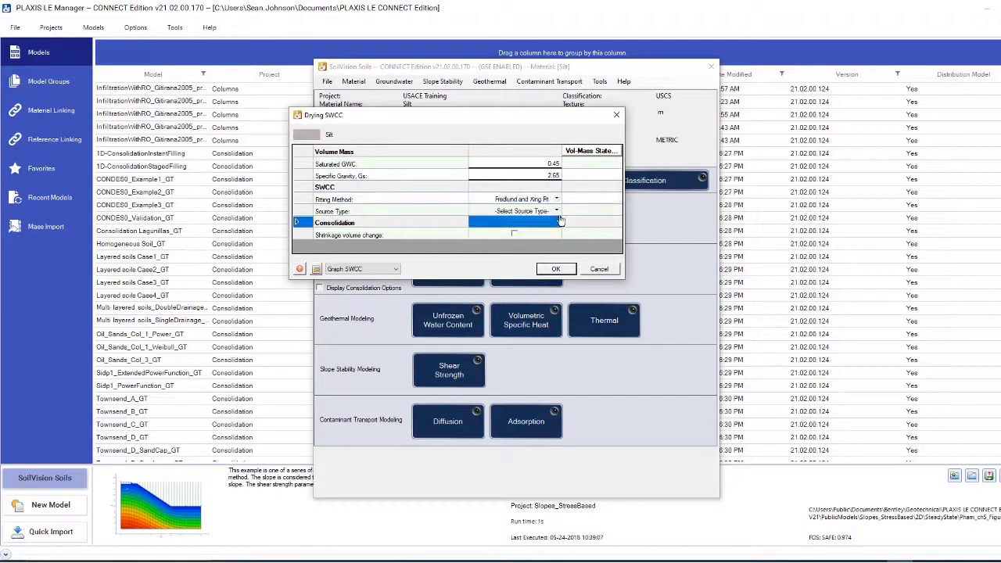
click(557, 211)
click(553, 226)
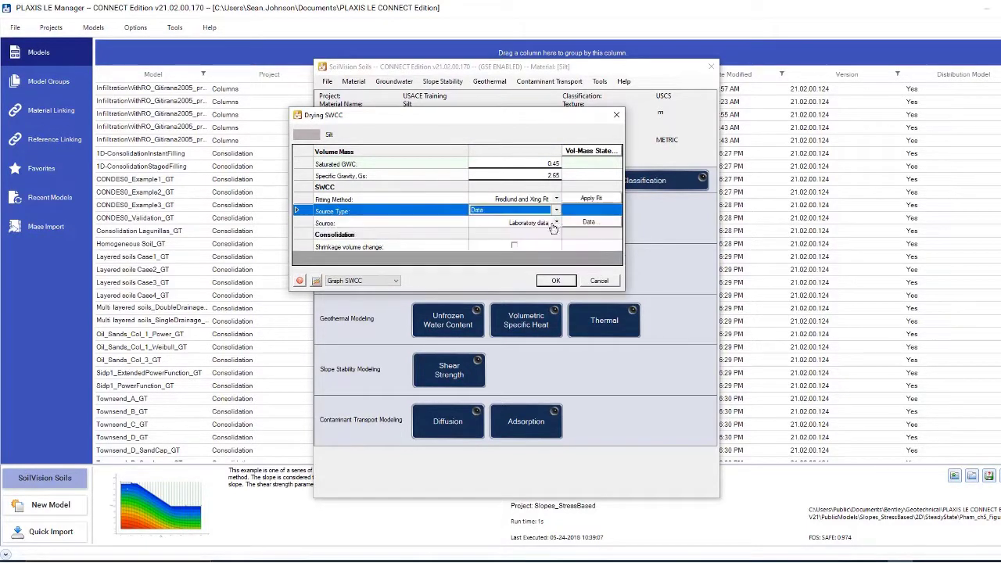
click(603, 223)
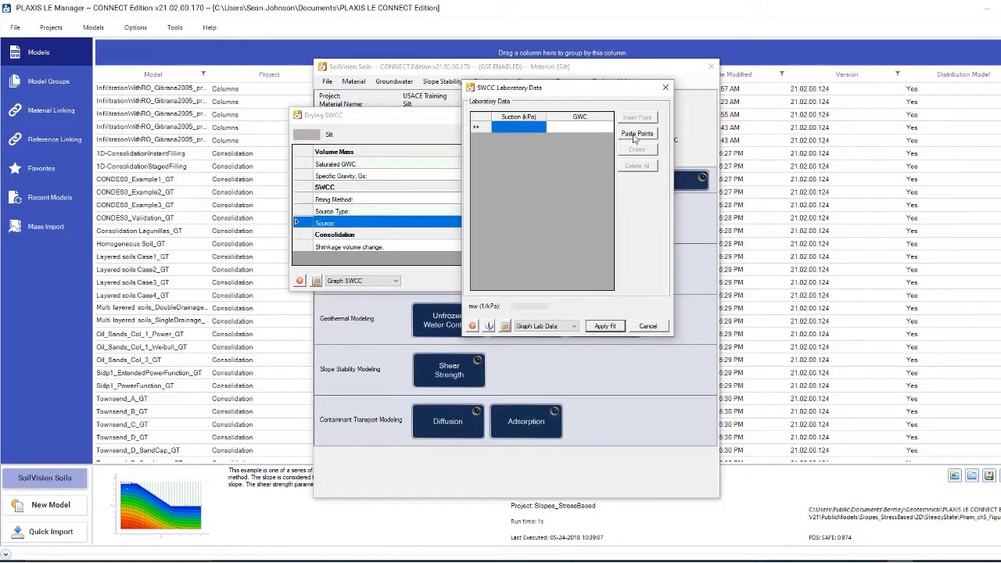
Paste the lab suction–GWC points, apply the Fredlund and Xing fit, and graph the drying SWCC.
click(635, 136)
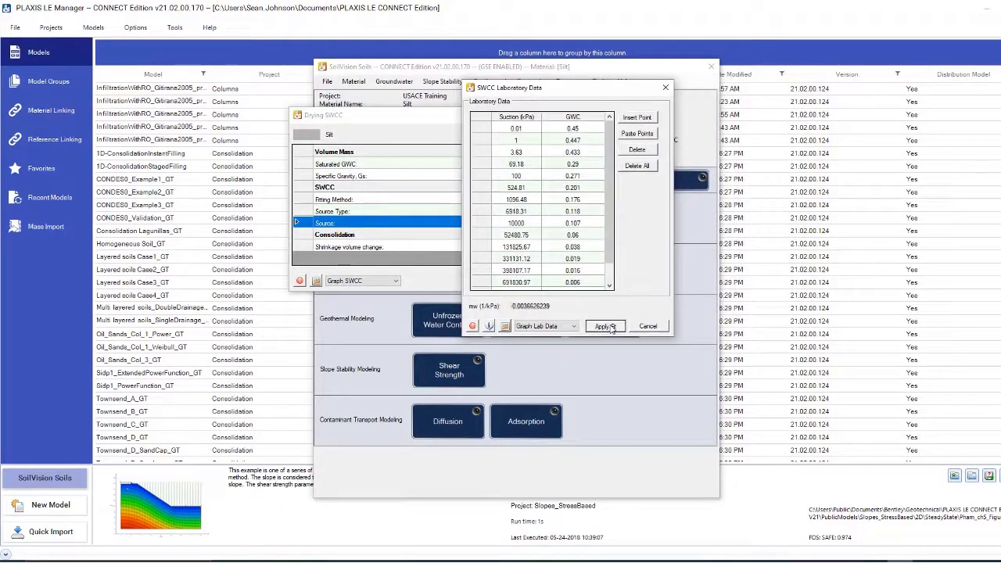
click(605, 327)
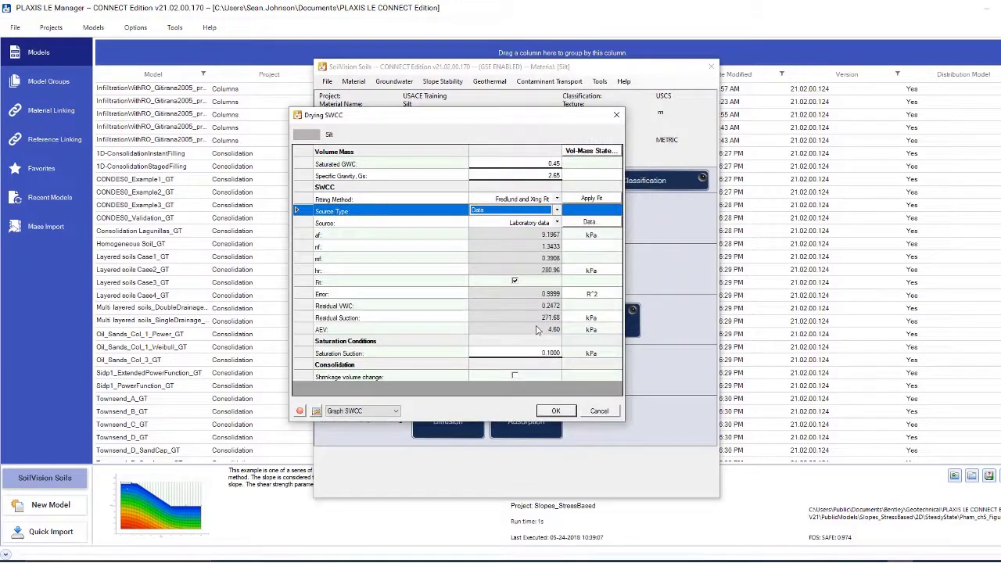
click(316, 411)
click(315, 411)
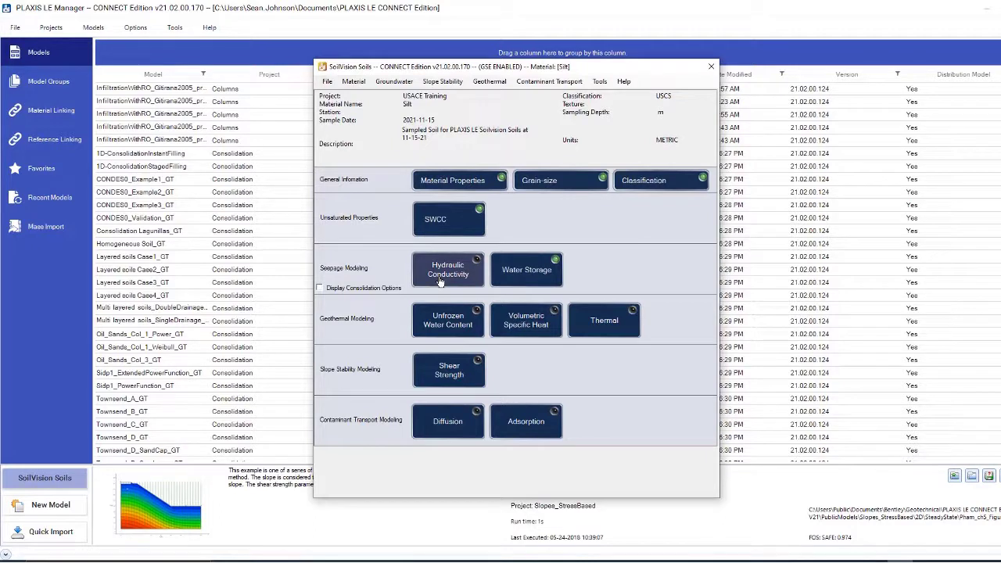
Switch the silt's ksat option to Hazen's ksat, giving 1.6437E-008 m/s, and close the dialog.
click(441, 281)
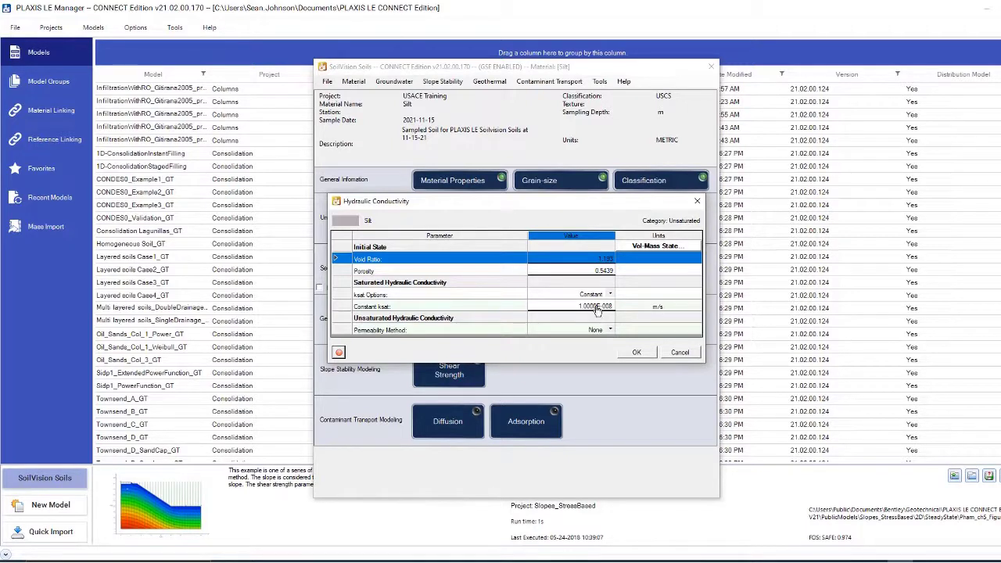
click(606, 295)
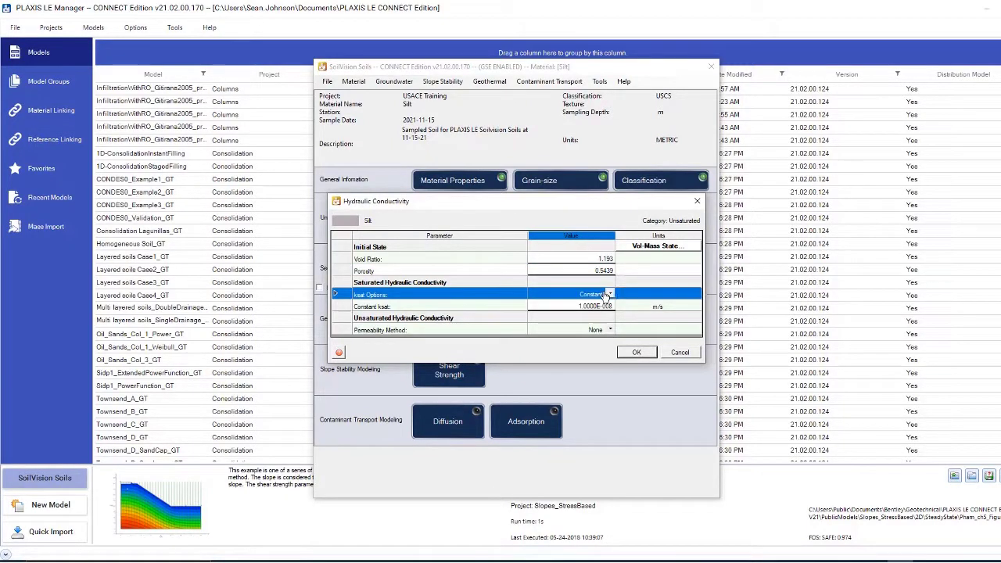
click(607, 294)
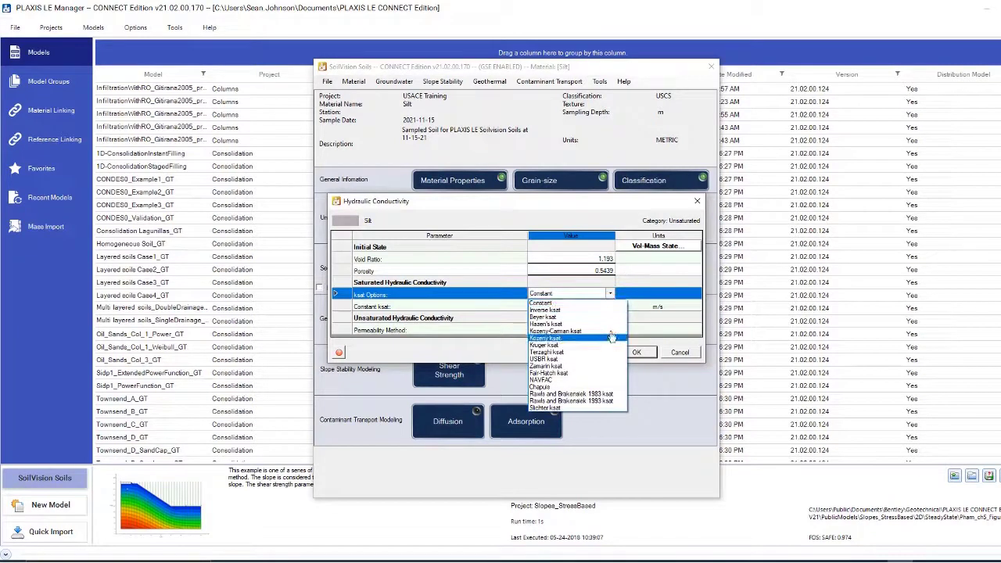
click(611, 323)
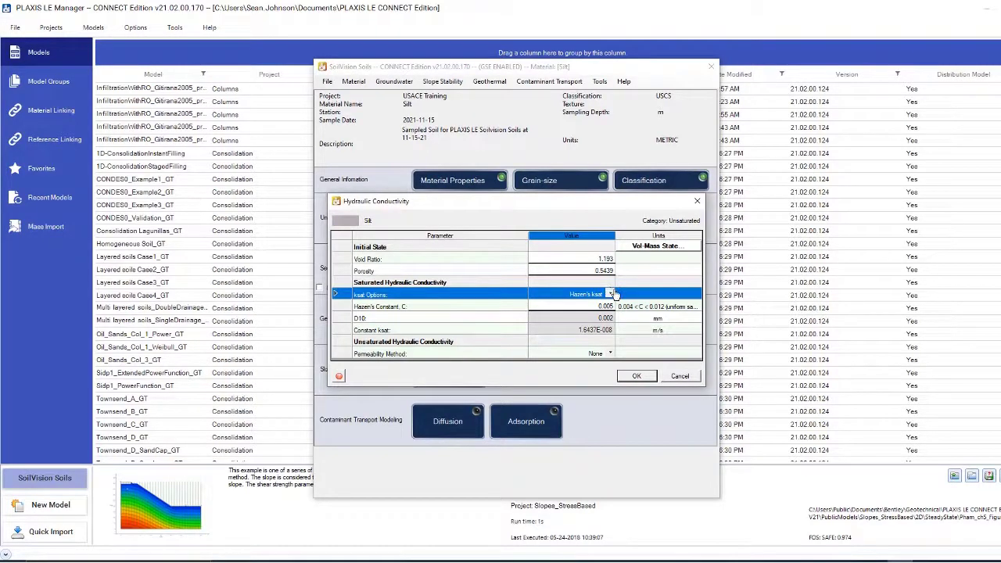
click(611, 294)
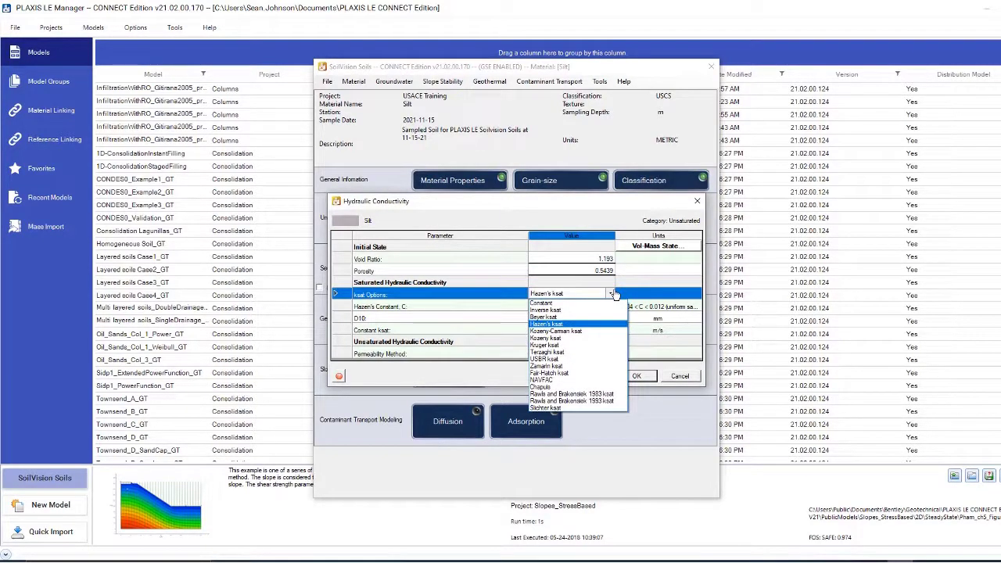
key(Escape)
key(Escape)
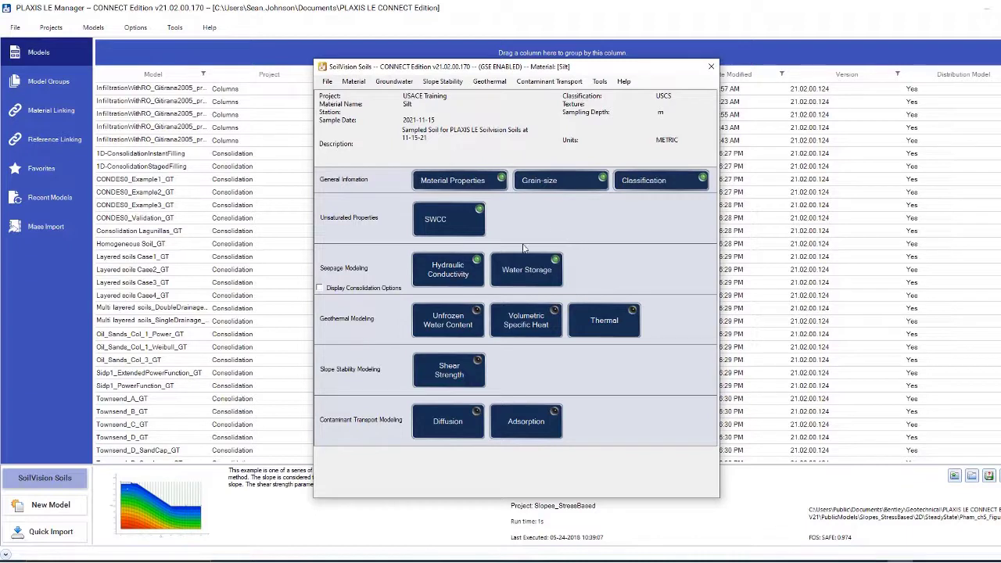
Bring back the Hydraulic Conductivity dialog, now showing void ratio 1.193 and Hazen's ksat 9.8624E-006 m/s.
click(445, 283)
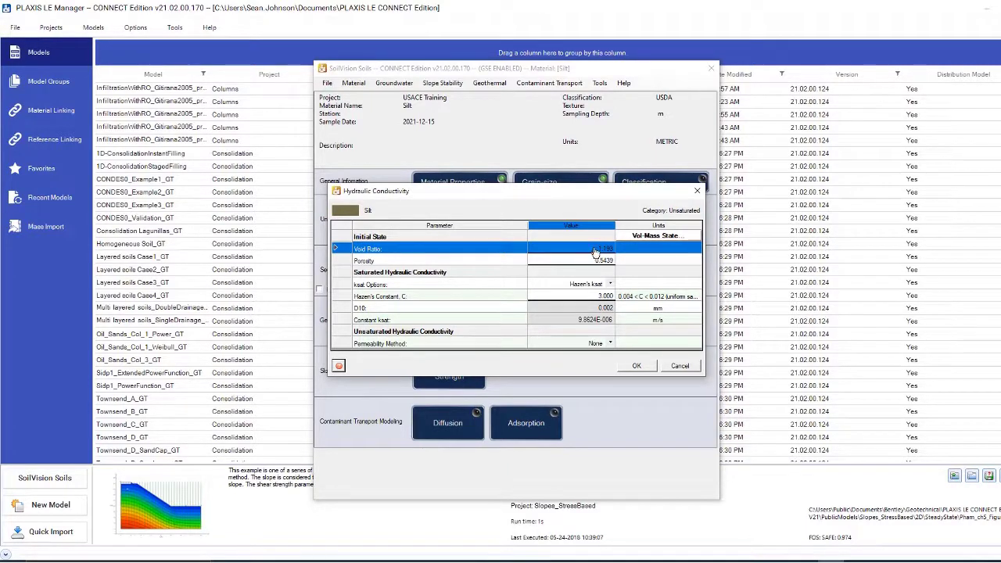
click(564, 286)
click(610, 284)
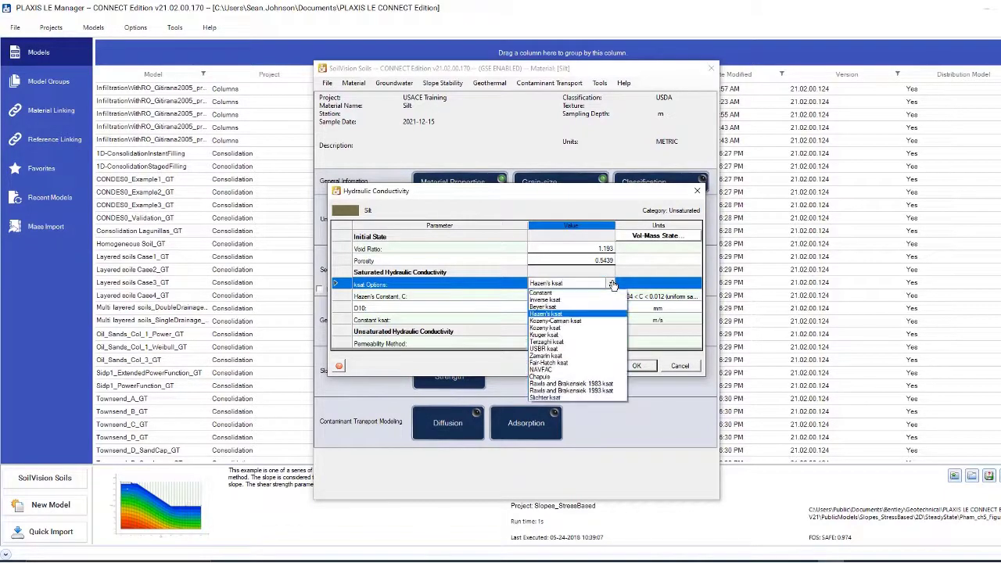
click(595, 294)
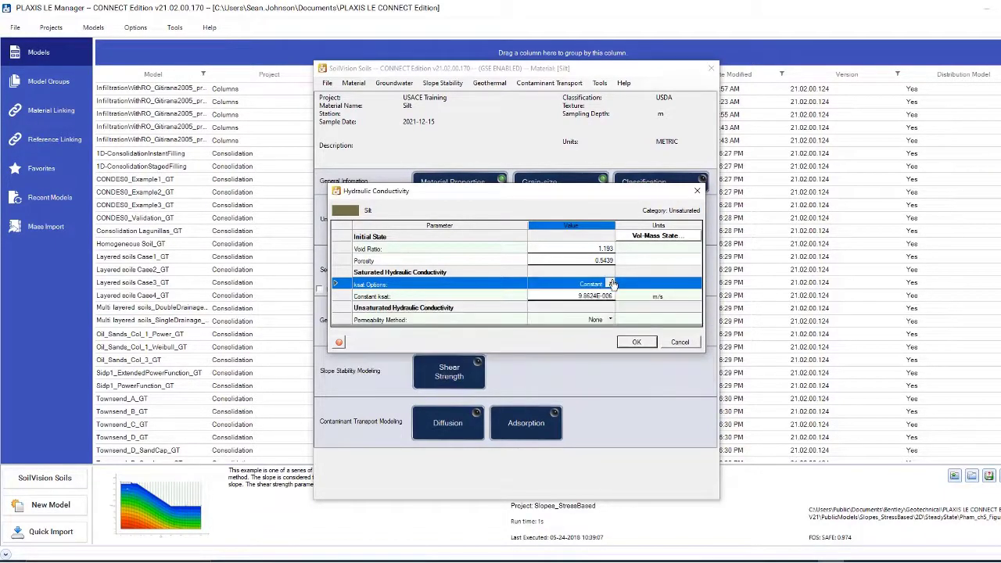
click(610, 284)
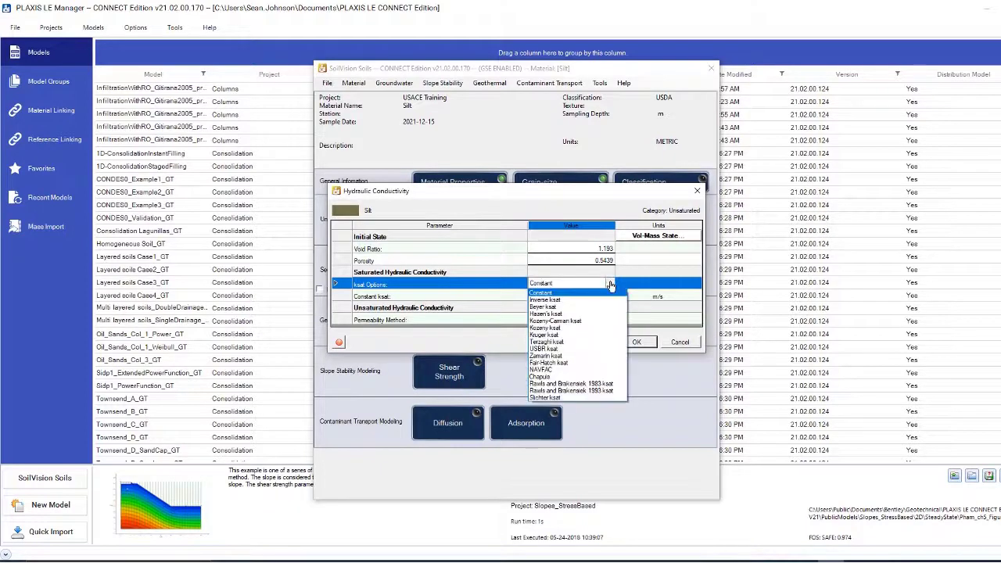
click(578, 313)
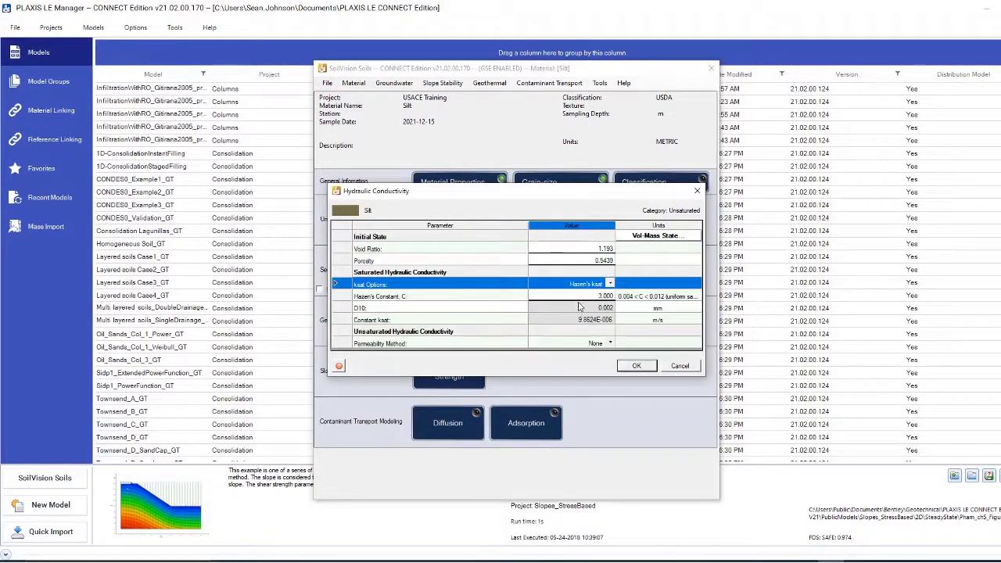
click(586, 297)
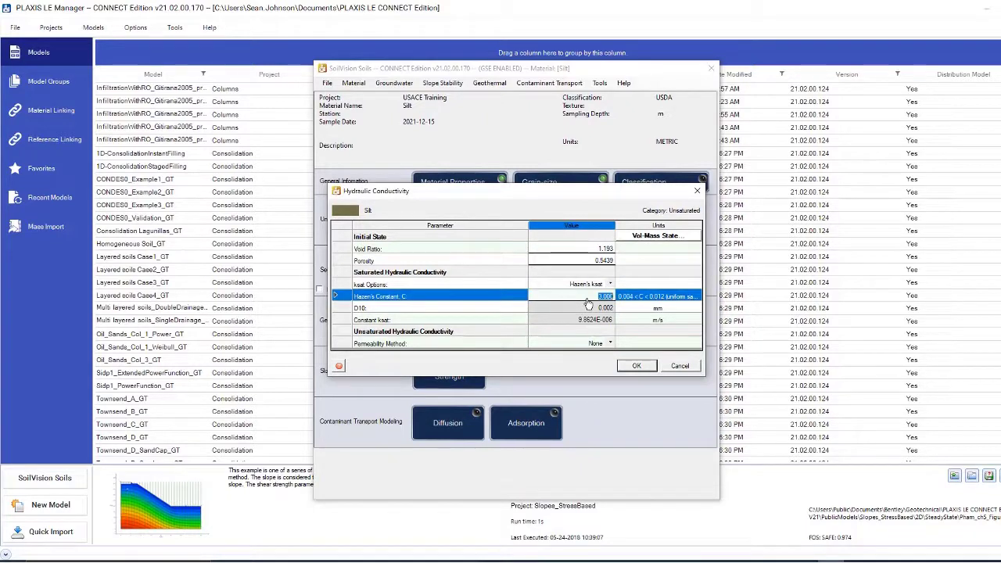
text(3)
key(Return)
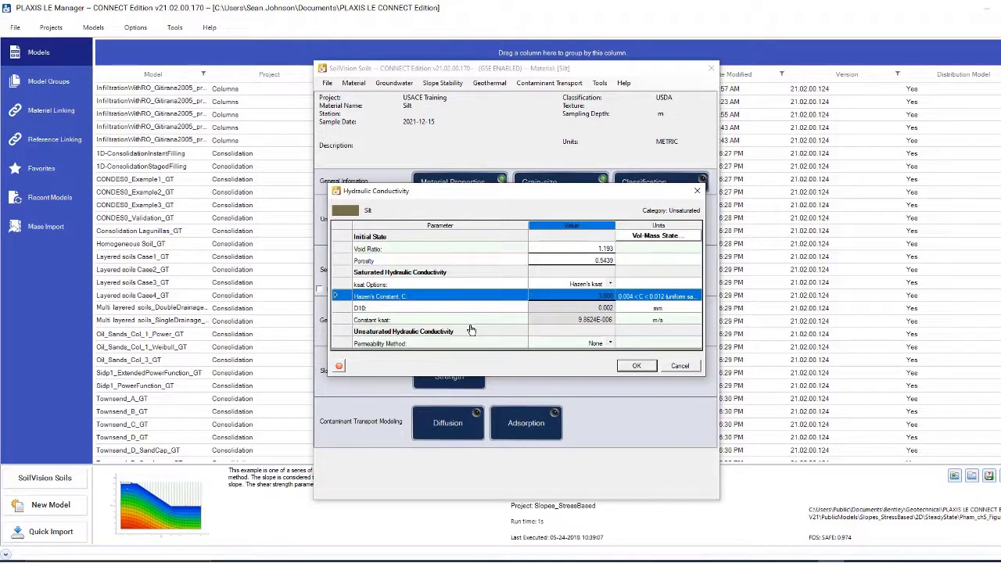
Set the unsaturated permeability method to Fredlund, Xing and Huang Estimation and accept the settings.
click(604, 344)
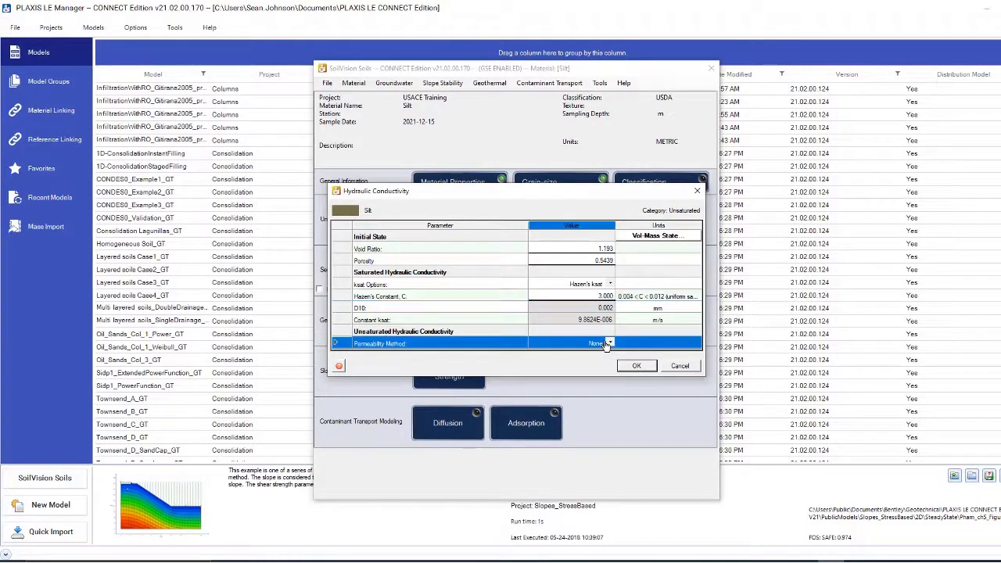
click(609, 345)
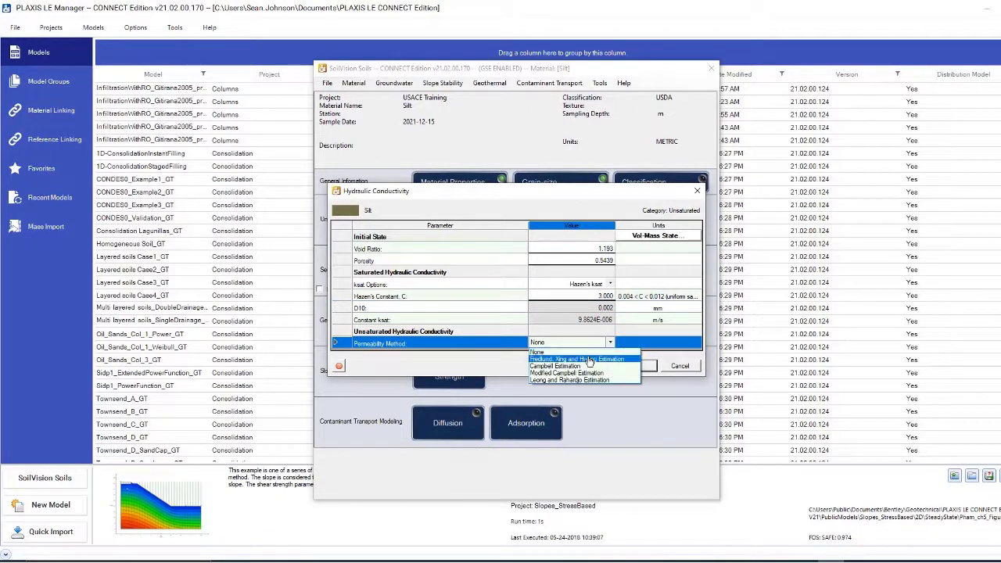
click(589, 359)
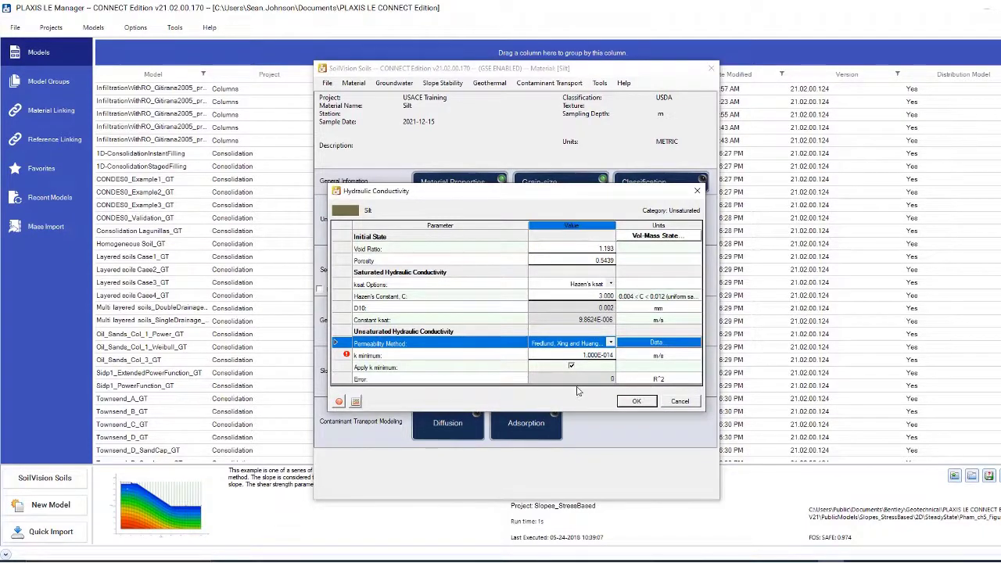
click(635, 401)
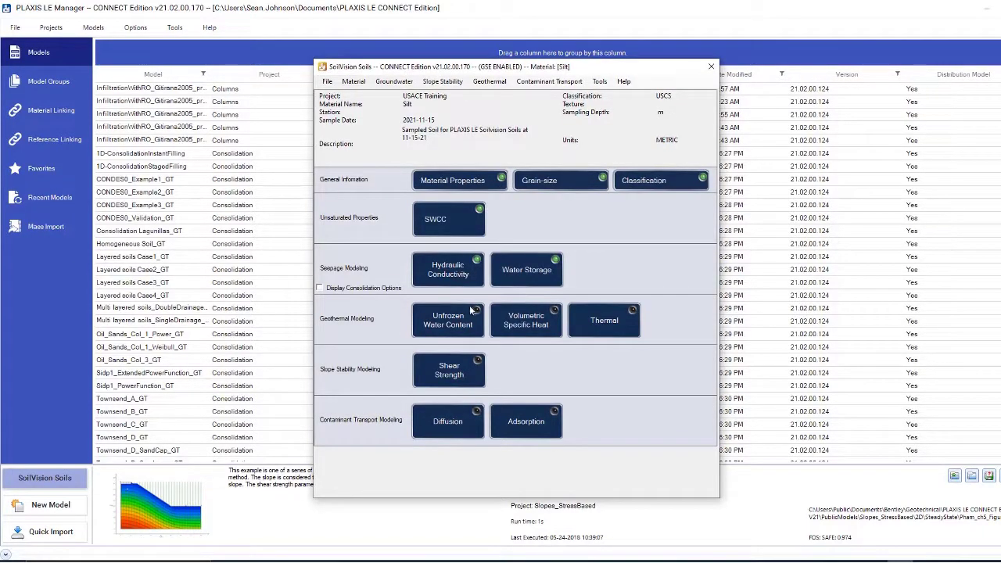
click(327, 81)
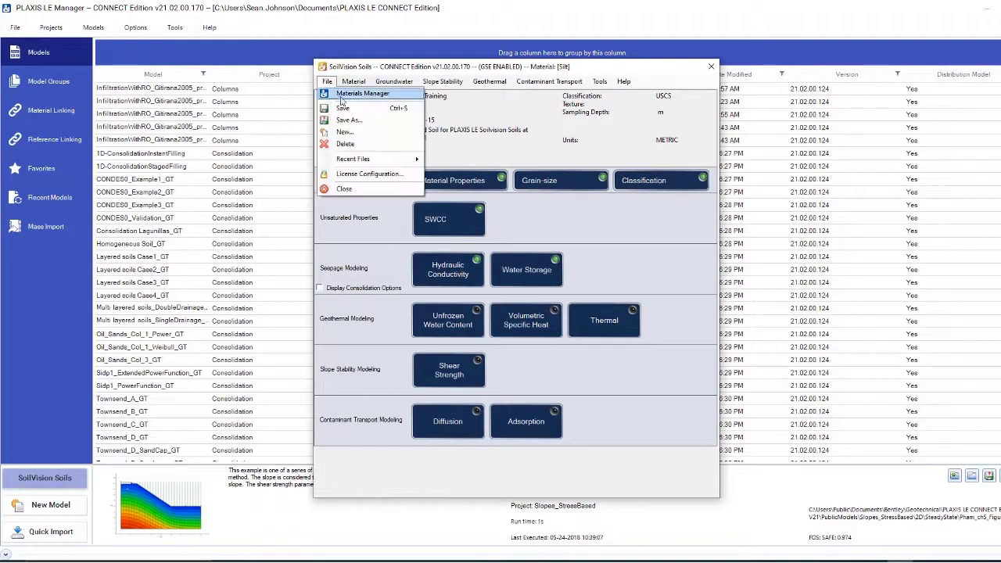
click(386, 81)
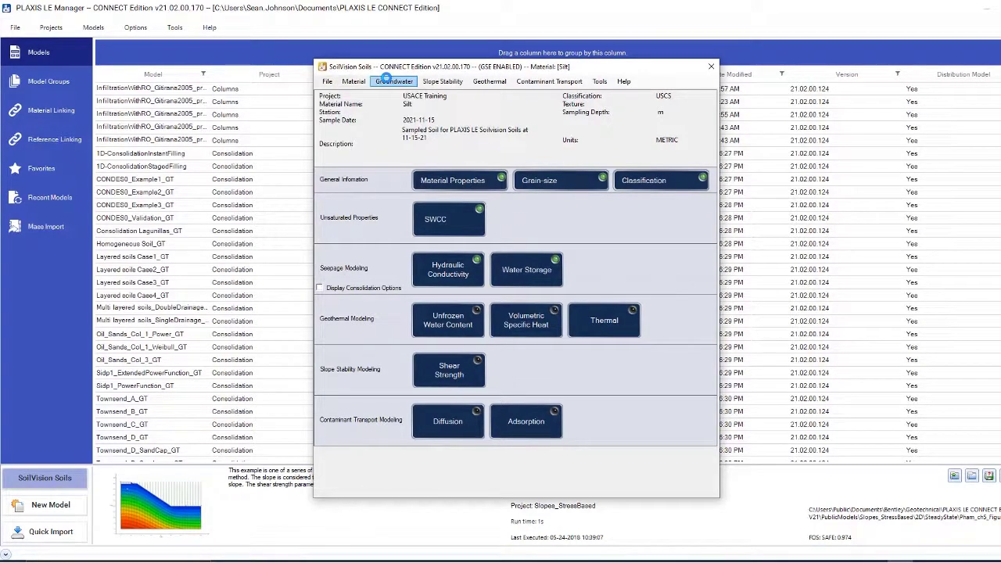